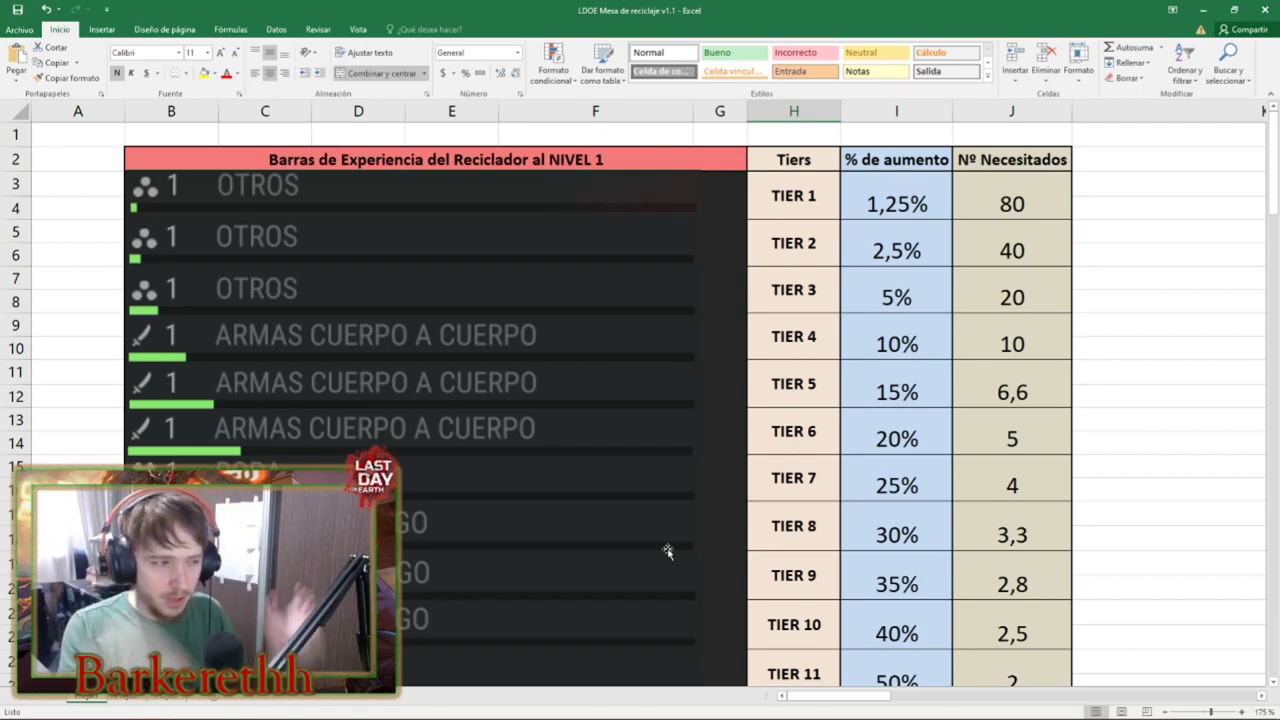
# Examine the recycler experience table's tiers from TIER 1 to TIER 15 and the required item numbers for the first tiers.
pyautogui.scroll(-1, 657, 414)
pyautogui.scroll(-1, 675, 380)
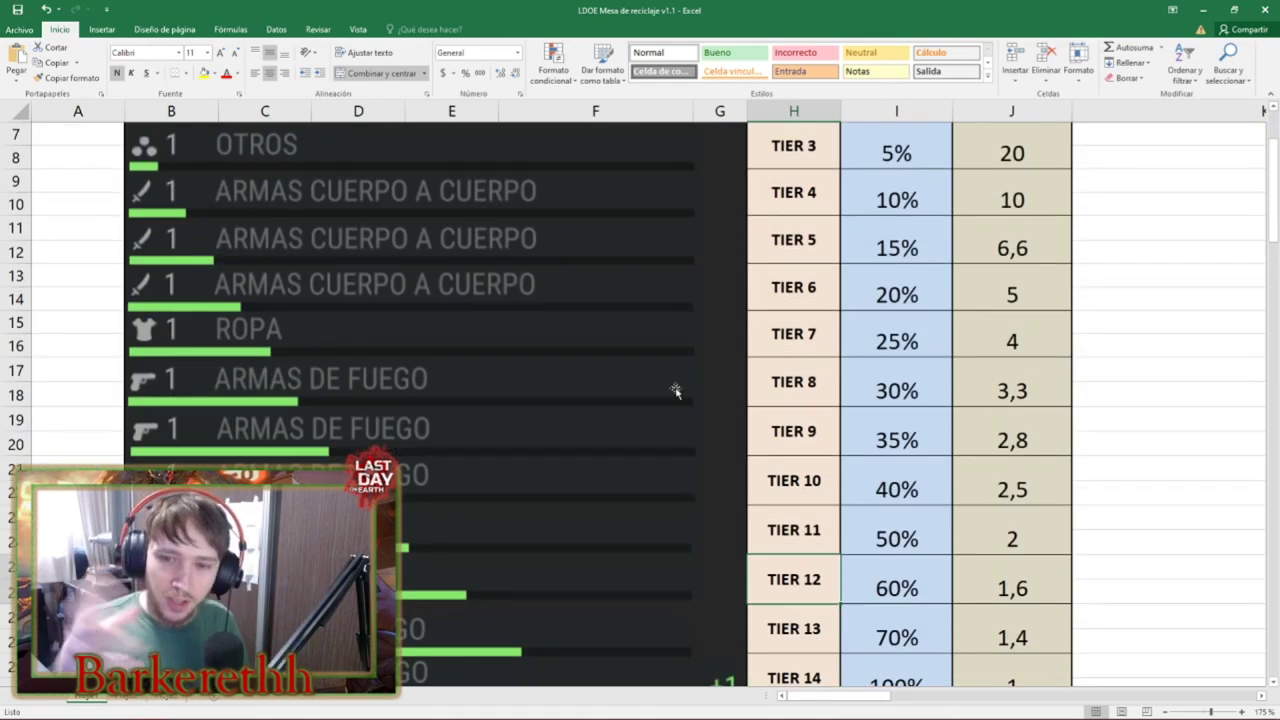
pyautogui.scroll(2, 675, 390)
pyautogui.moveTo(1012, 195); pyautogui.dragTo(1022, 342)
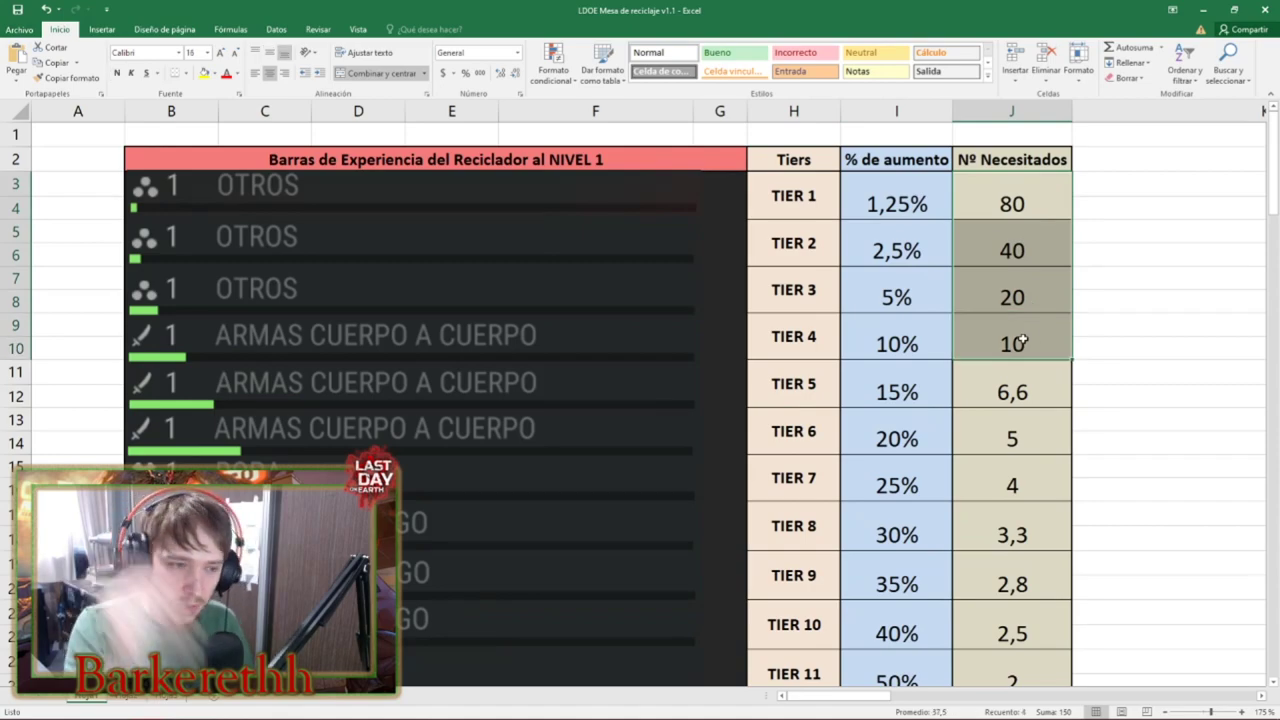
pyautogui.click(826, 215)
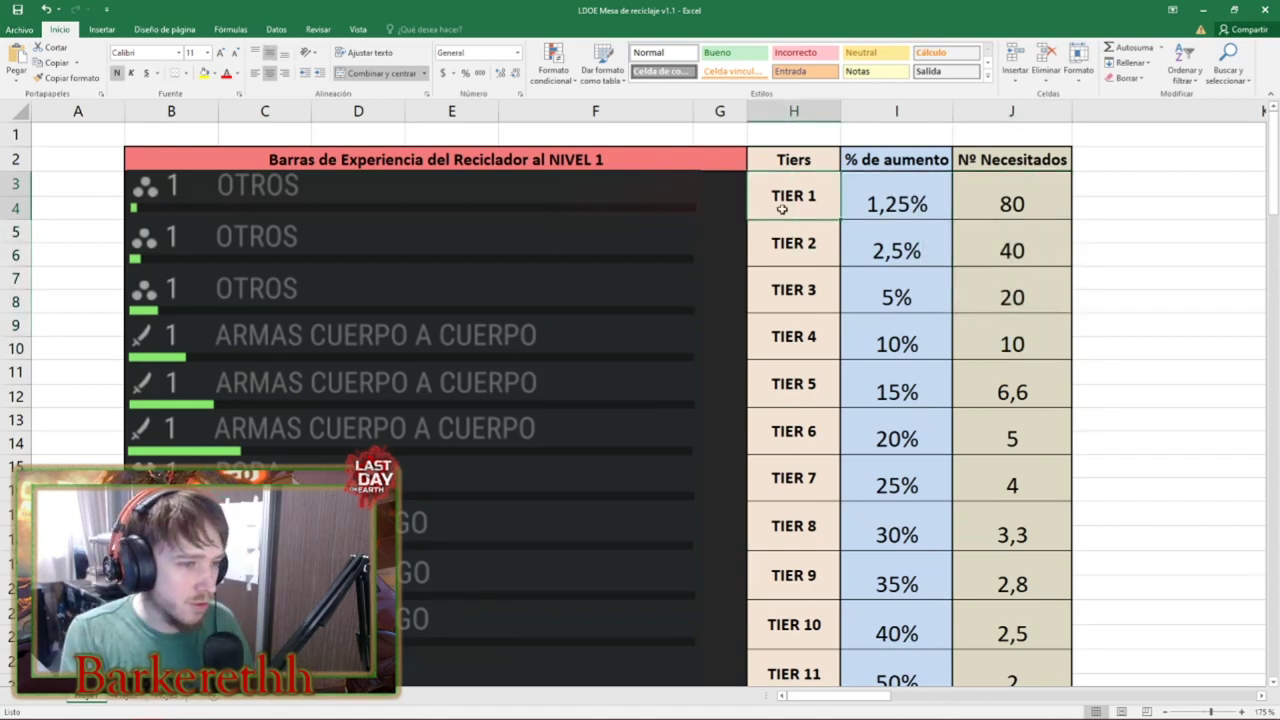
pyautogui.scroll(-5, 805, 240)
pyautogui.click(798, 527)
pyautogui.scroll(5, 800, 520)
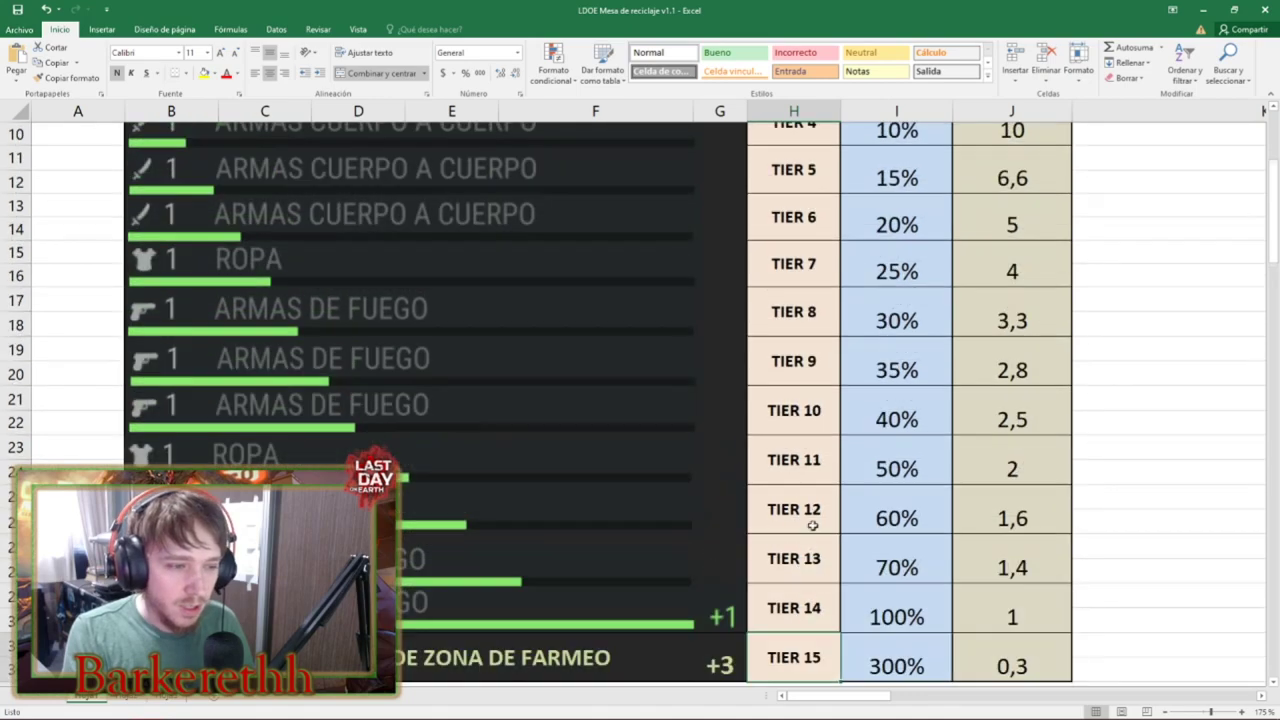
# Examine the percentage increase that each tier gives, from TIER 1 through to the highest tiers.
pyautogui.moveTo(885, 199); pyautogui.dragTo(908, 586)
pyautogui.click(890, 196)
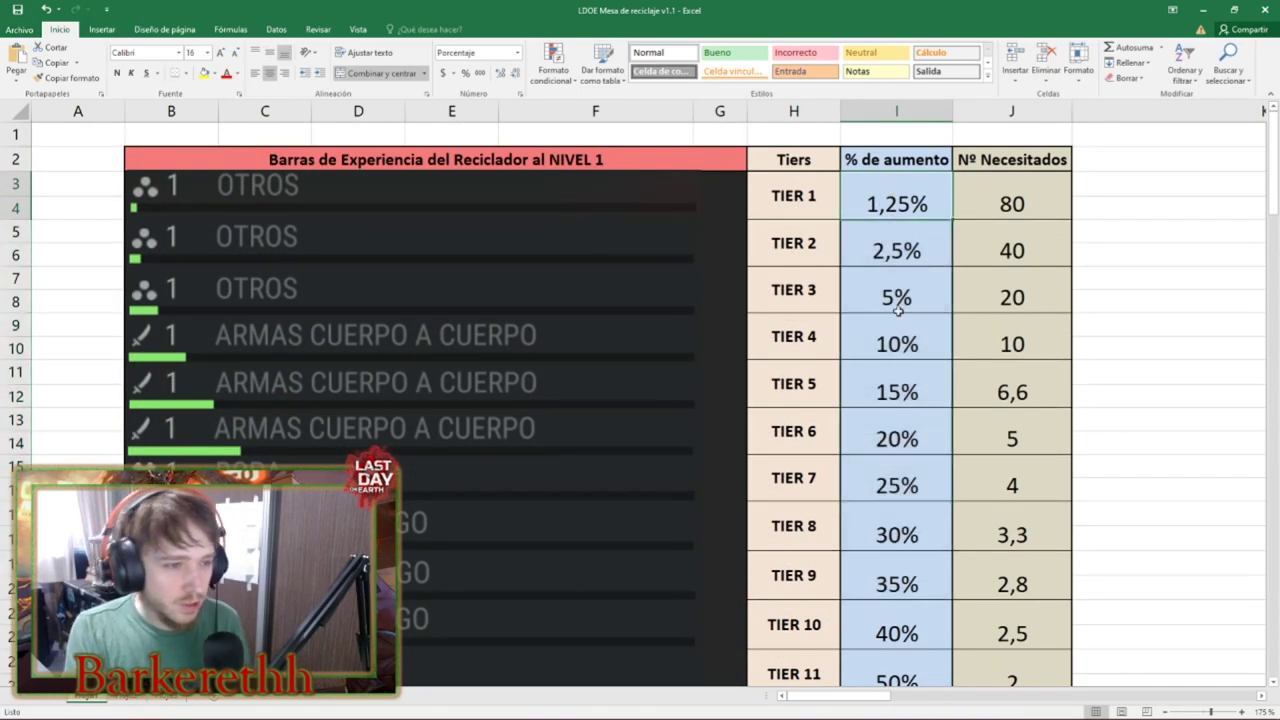
pyautogui.click(885, 368)
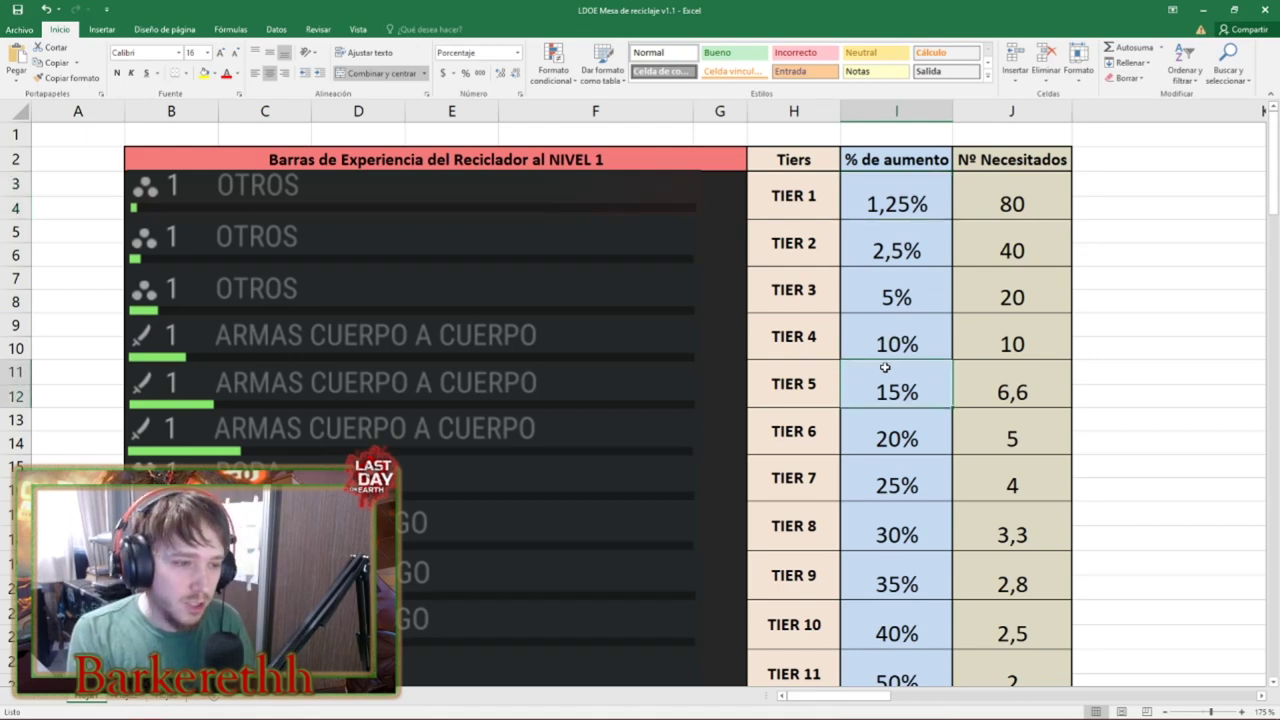
pyautogui.scroll(-2, 898, 448)
pyautogui.scroll(-1, 898, 448)
pyautogui.click(893, 450)
pyautogui.scroll(-2, 853, 500)
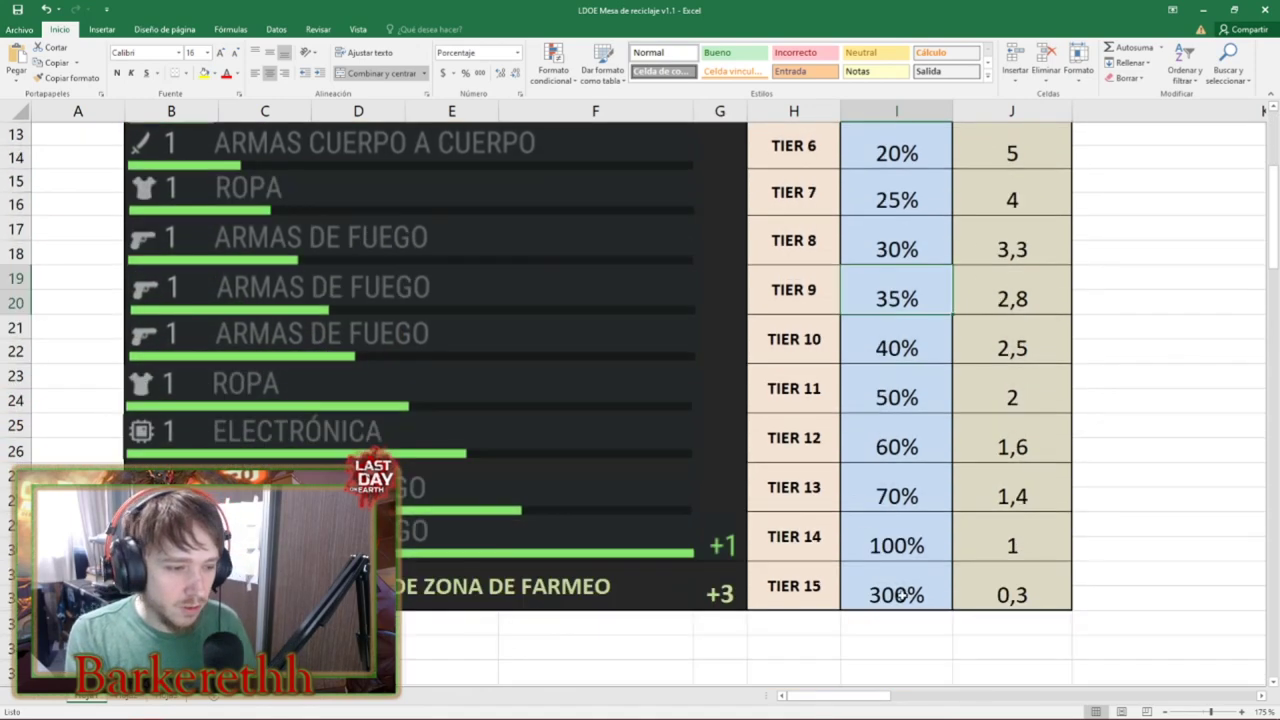
pyautogui.click(897, 546)
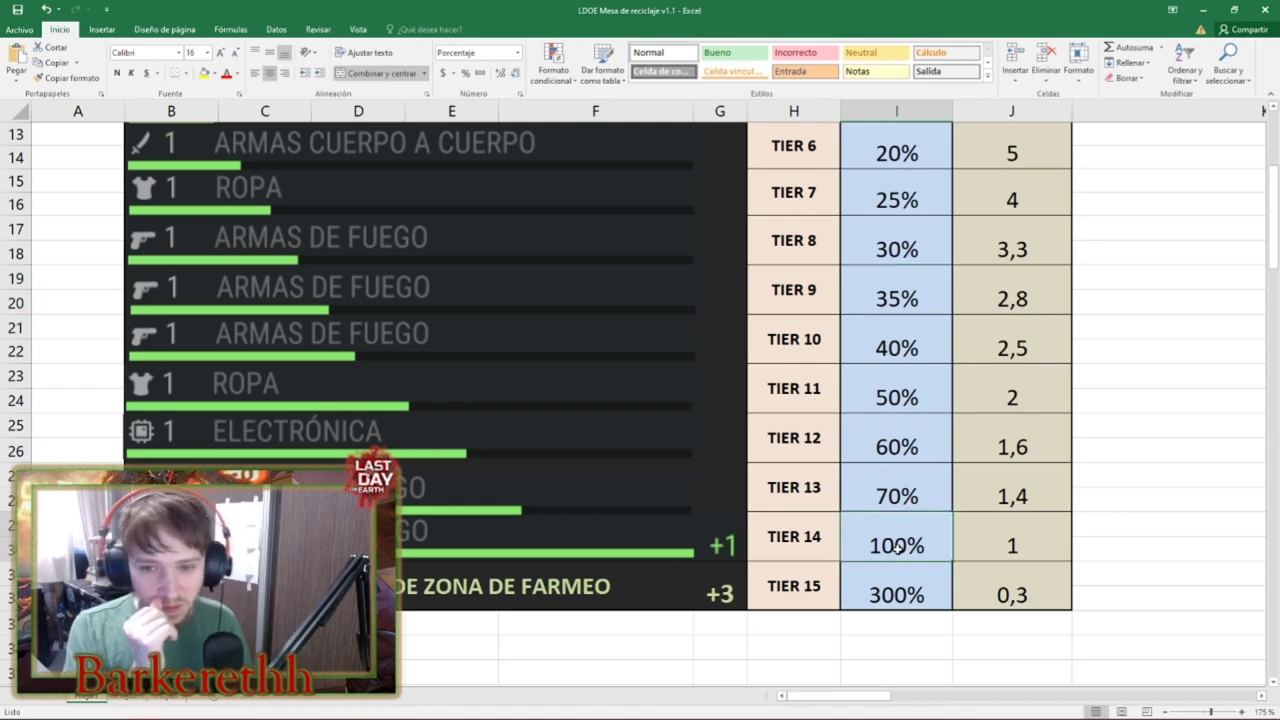
pyautogui.scroll(4, 897, 546)
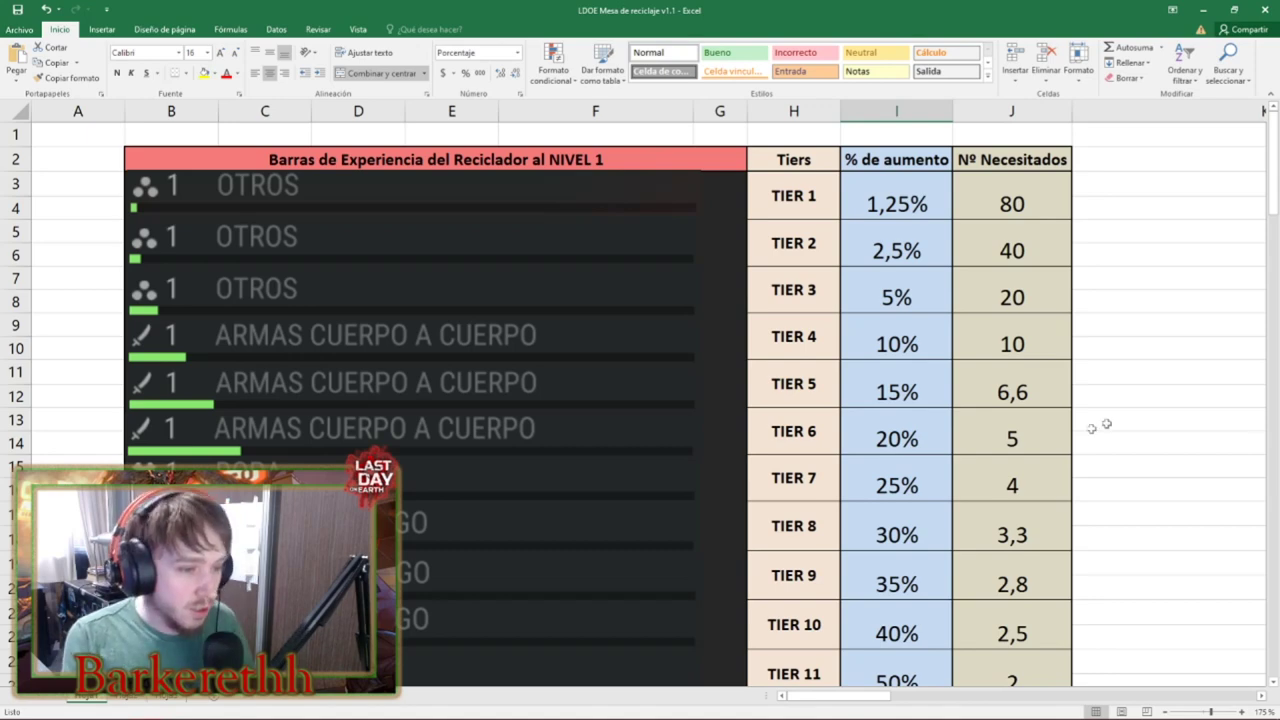
# Compare the experience bars for TIER 5, TIER 9 and TIER 14 with their percentage increases.
pyautogui.moveTo(866, 394); pyautogui.dragTo(184, 405)
pyautogui.scroll(-2, 830, 496)
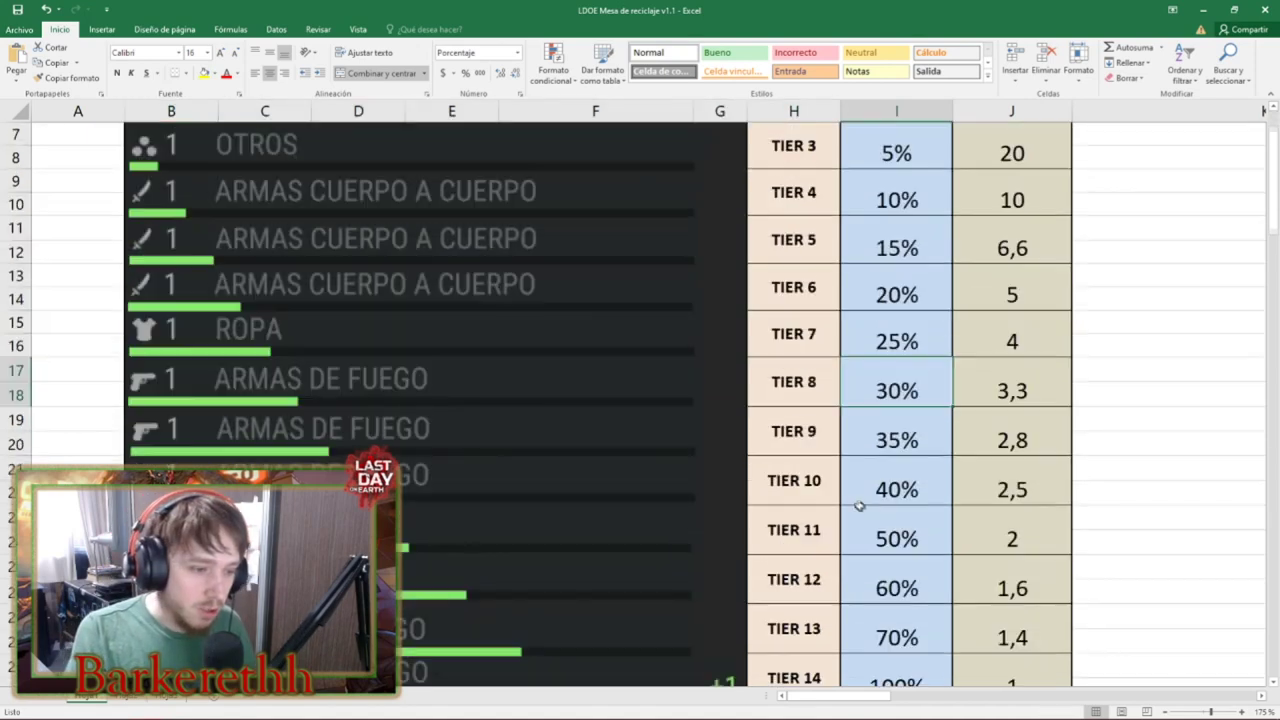
pyautogui.moveTo(893, 438); pyautogui.dragTo(325, 438)
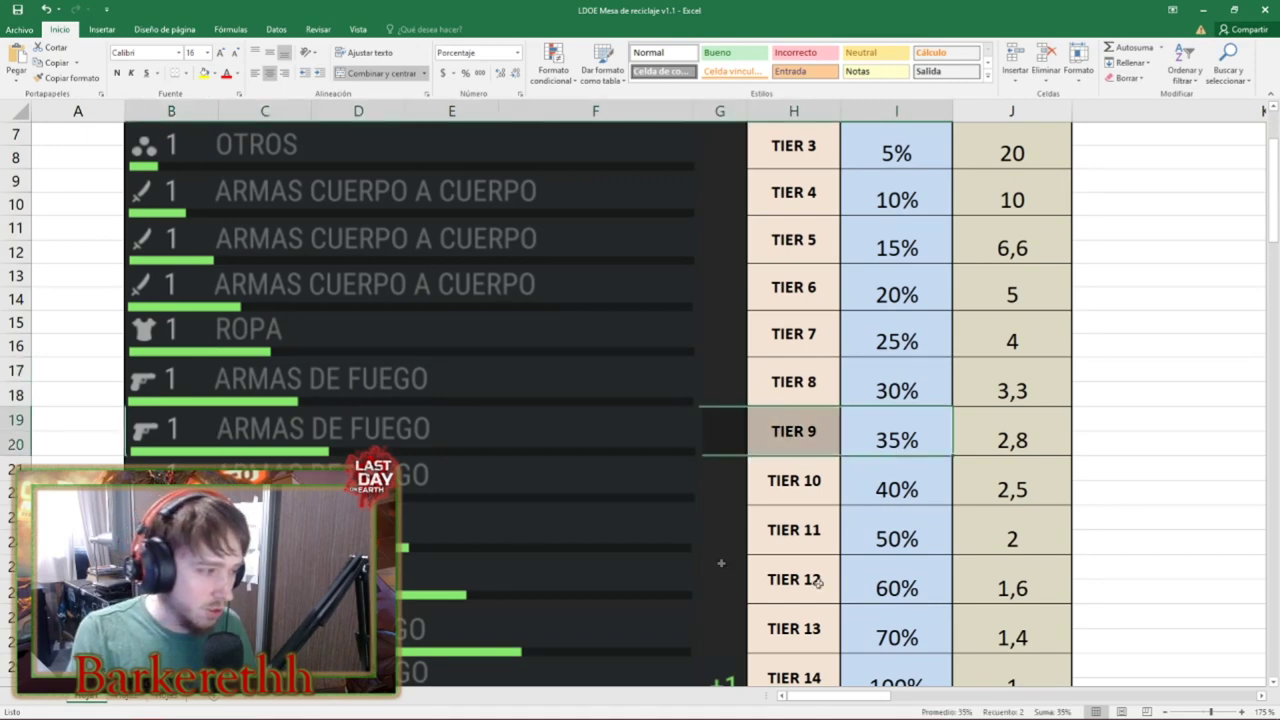
pyautogui.scroll(-2, 700, 540)
pyautogui.moveTo(880, 548); pyautogui.dragTo(300, 545)
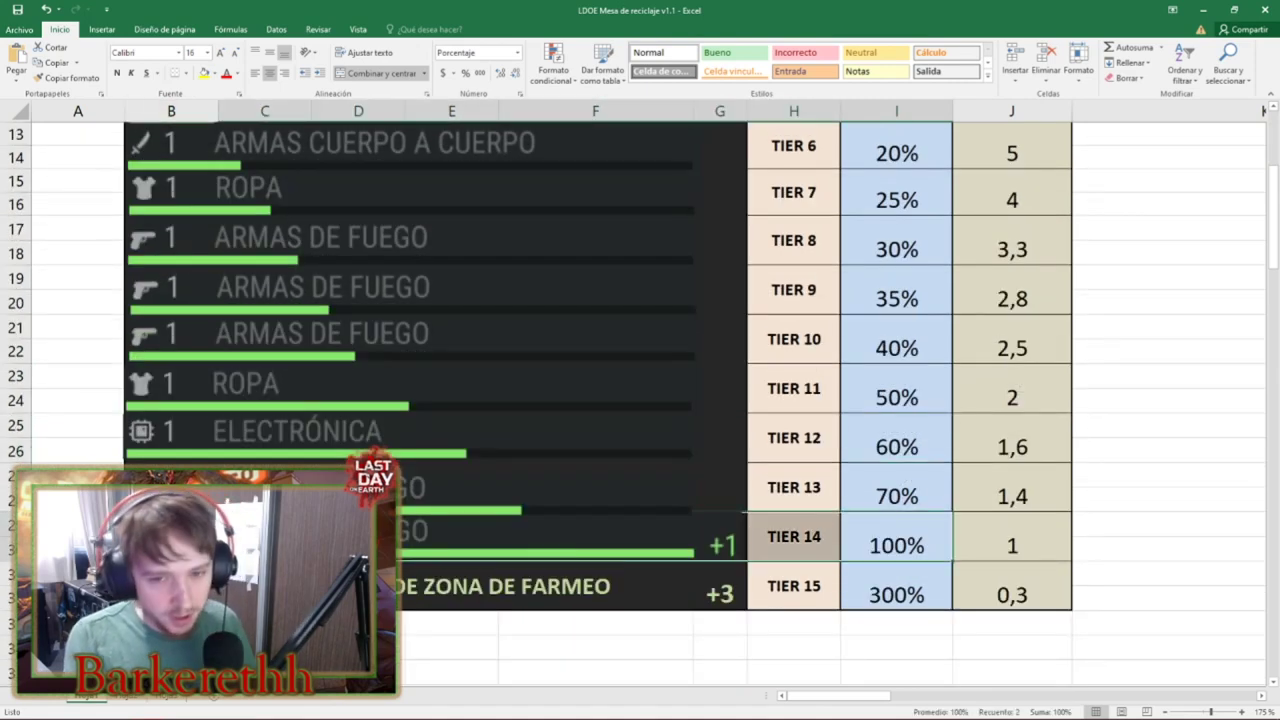
pyautogui.click(934, 543)
pyautogui.scroll(4, 960, 540)
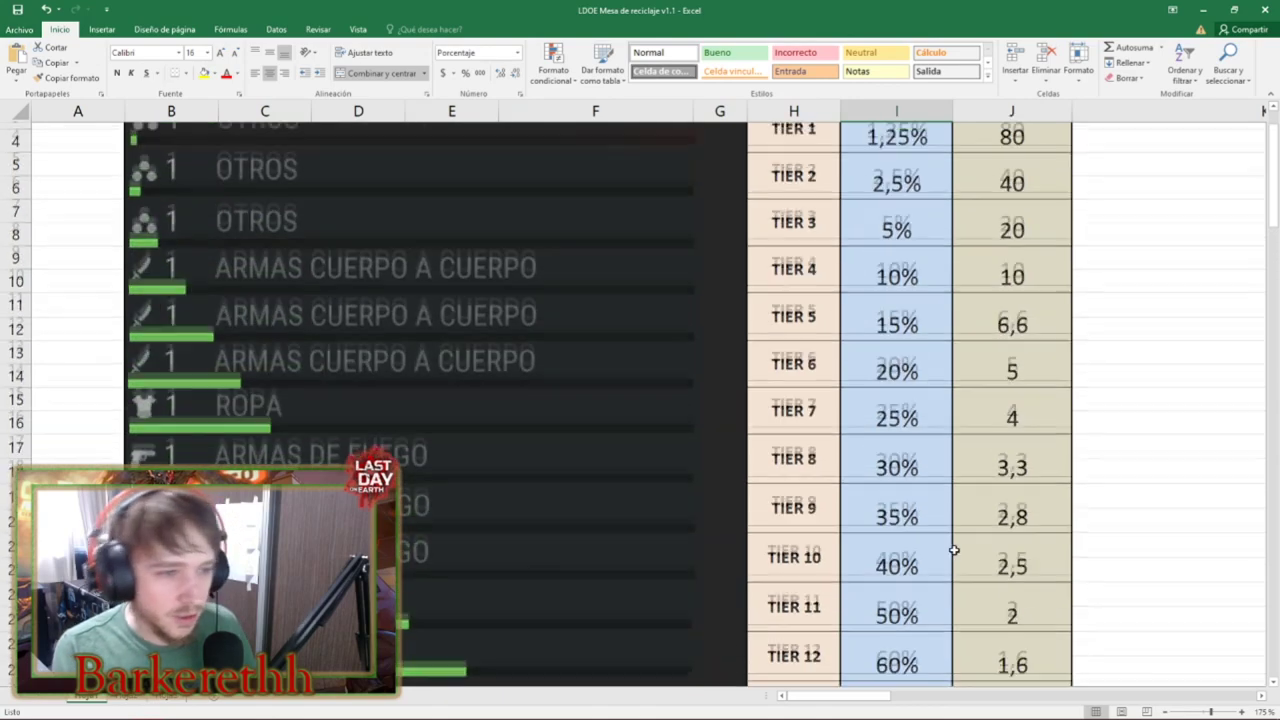
# Check the number of items needed for TIER 5 and TIER 6, and the TIER 9 experience bar.
pyautogui.click(984, 448)
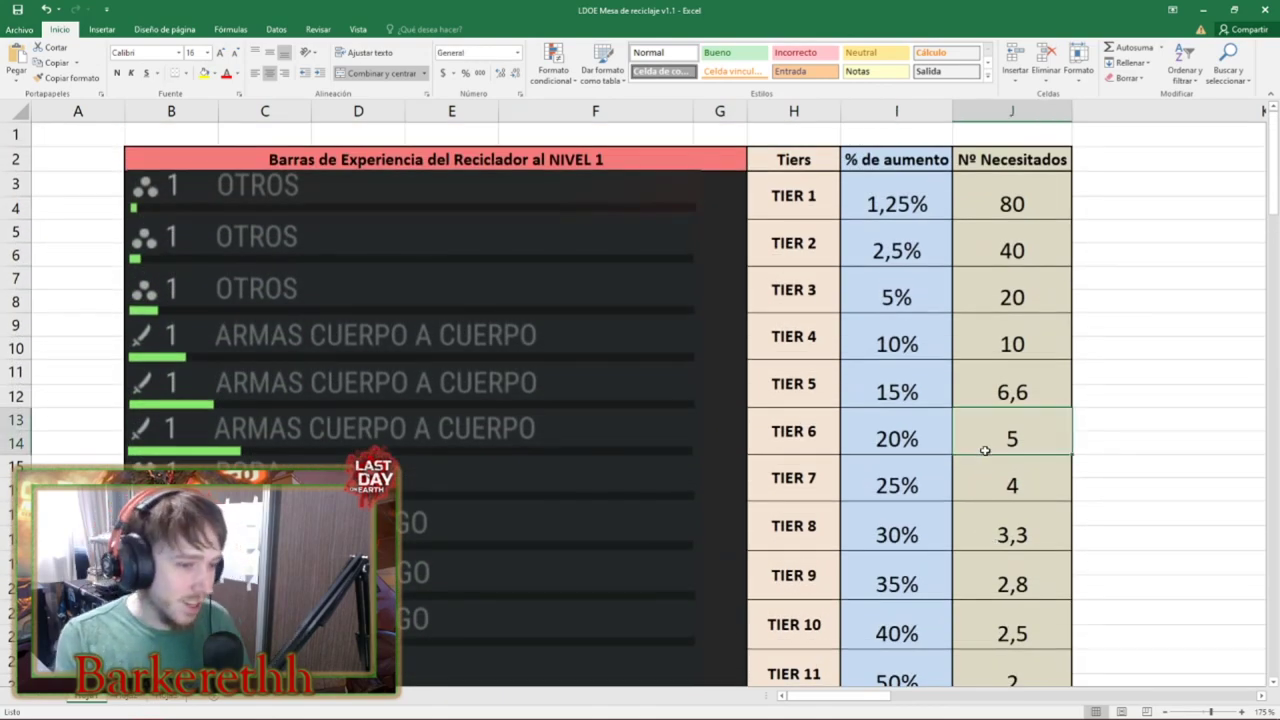
pyautogui.click(985, 392)
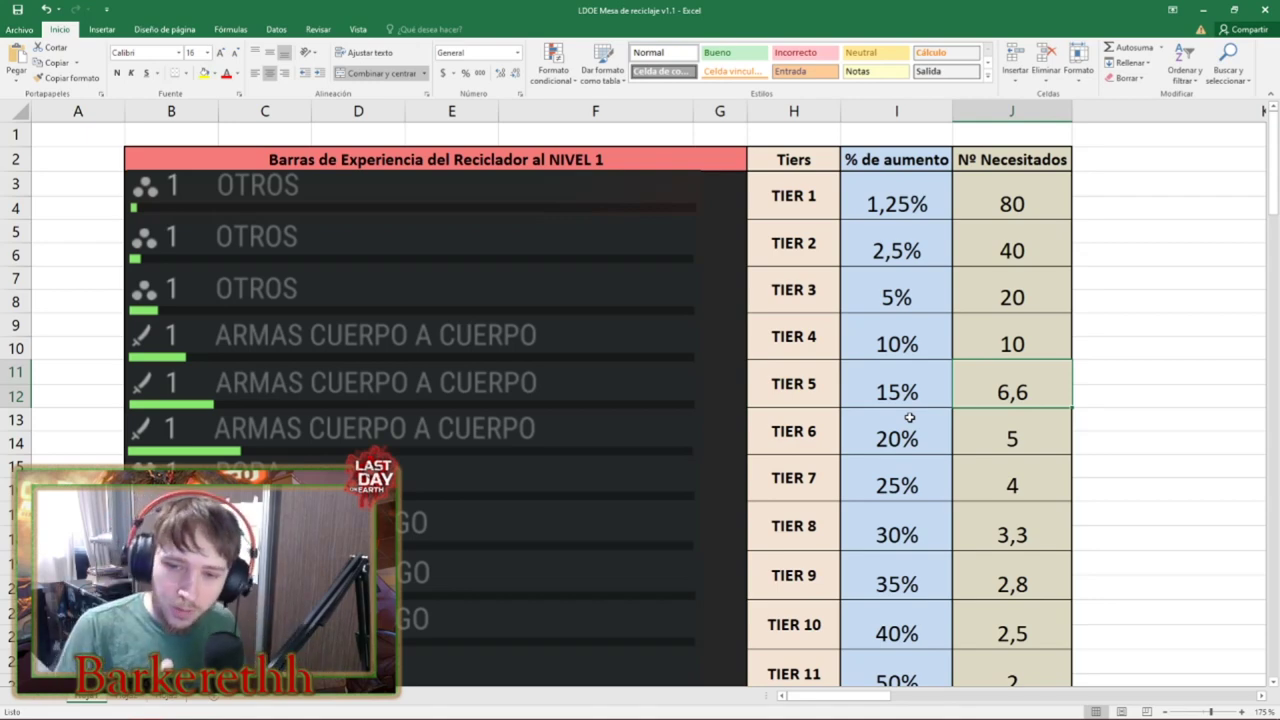
pyautogui.scroll(-2, 900, 395)
pyautogui.moveTo(897, 443); pyautogui.dragTo(421, 453)
pyautogui.click(919, 459)
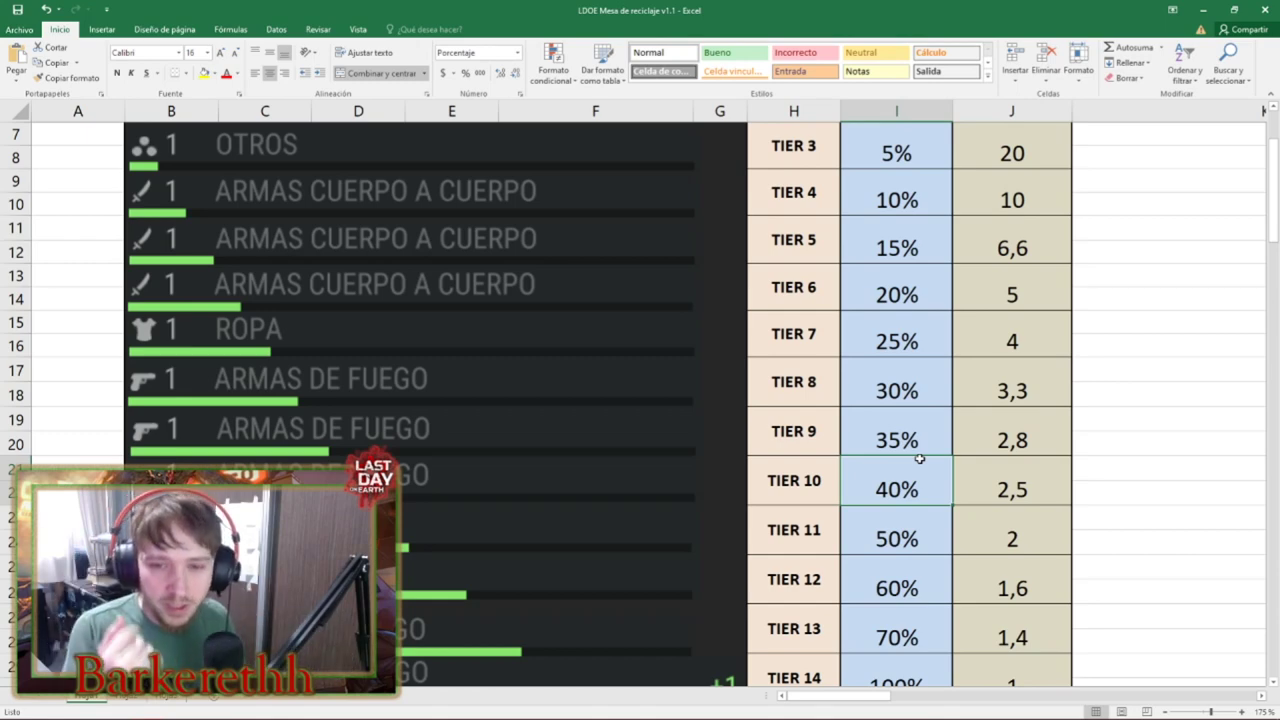
pyautogui.scroll(2, 919, 459)
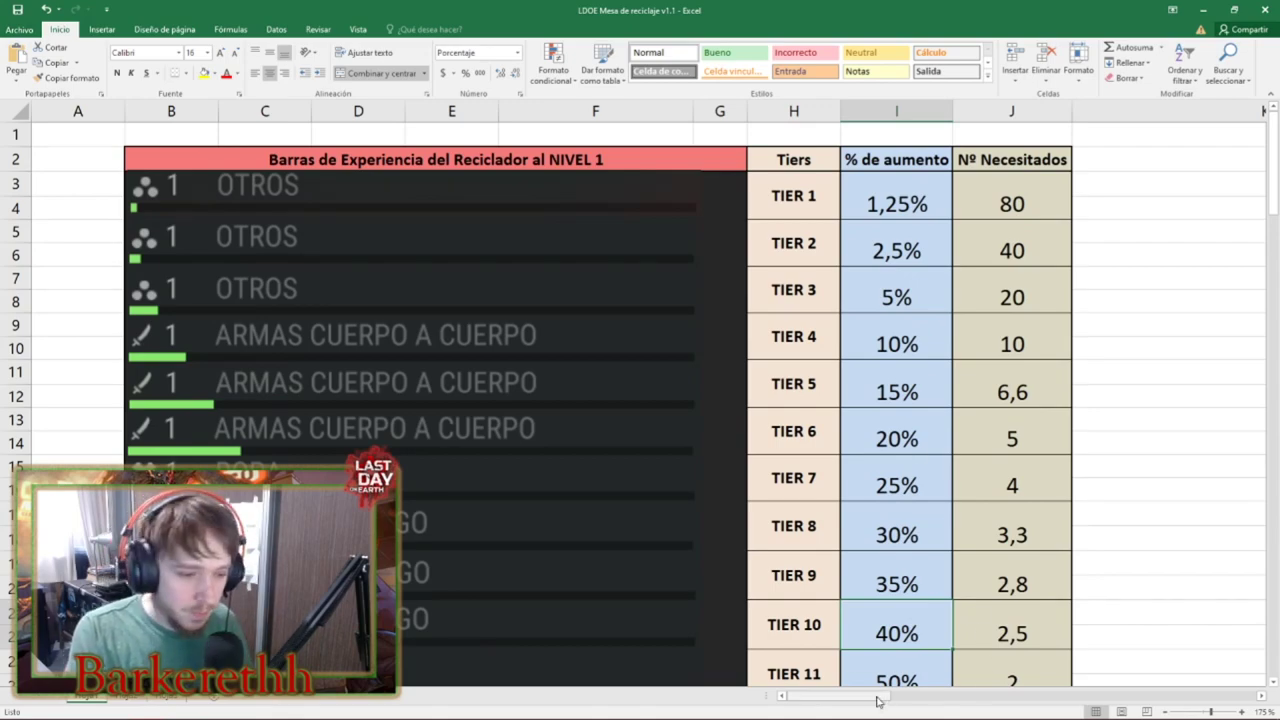
# Go to the ELECTRÓNICA table and review its items from Bombilla to Sensor de calor, including their usefulness for levelling up.
pyautogui.hotkey('ctrl', 'pagedown')
pyautogui.click(597, 175)
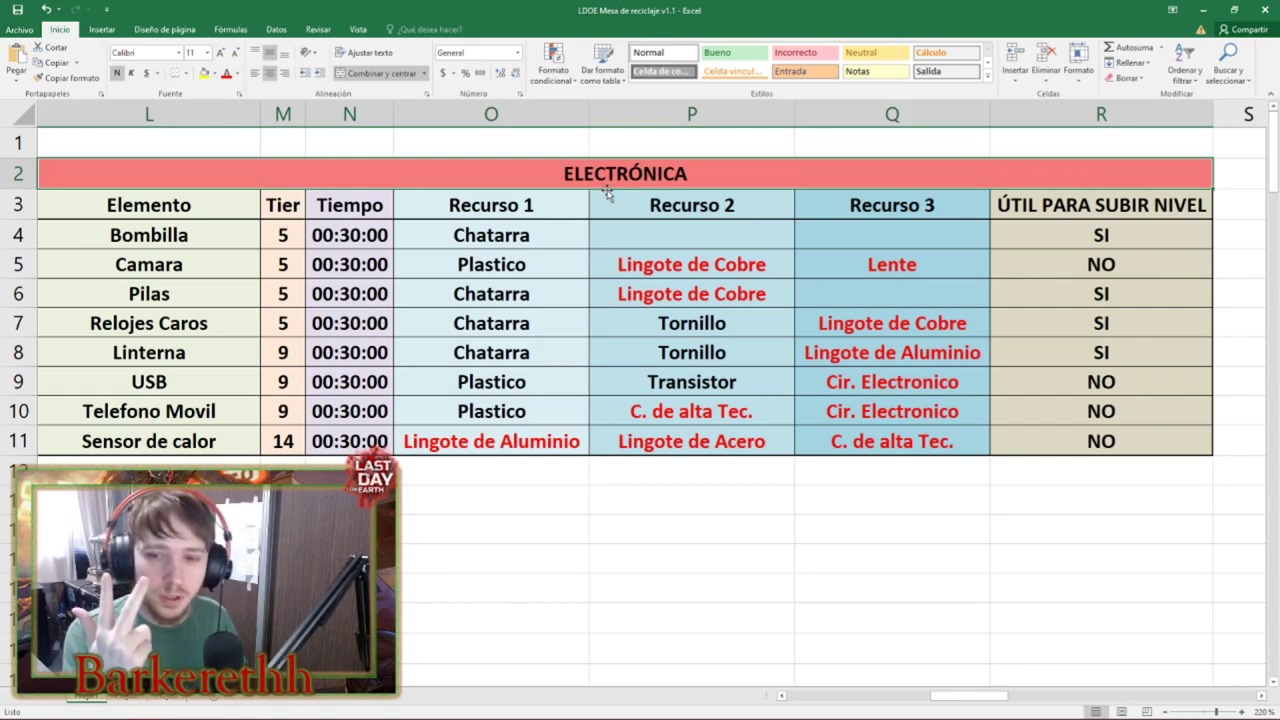
pyautogui.moveTo(100, 245); pyautogui.dragTo(1105, 296)
pyautogui.moveTo(240, 348); pyautogui.dragTo(1115, 422)
pyautogui.click(517, 530)
pyautogui.moveTo(149, 441); pyautogui.dragTo(1137, 440)
pyautogui.click(1130, 440)
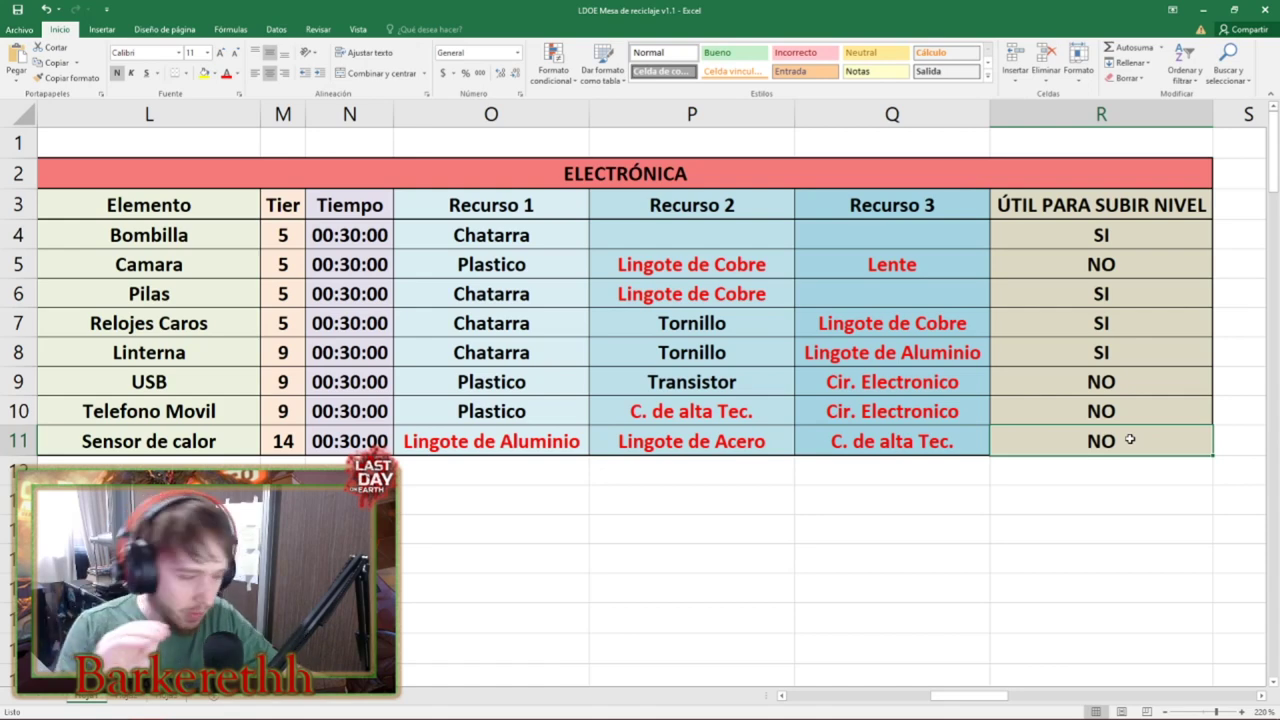
# Examine the electronics rows from Bombilla to Linterna, focusing on Bombilla's time and resource and on Camara.
pyautogui.click(1042, 365)
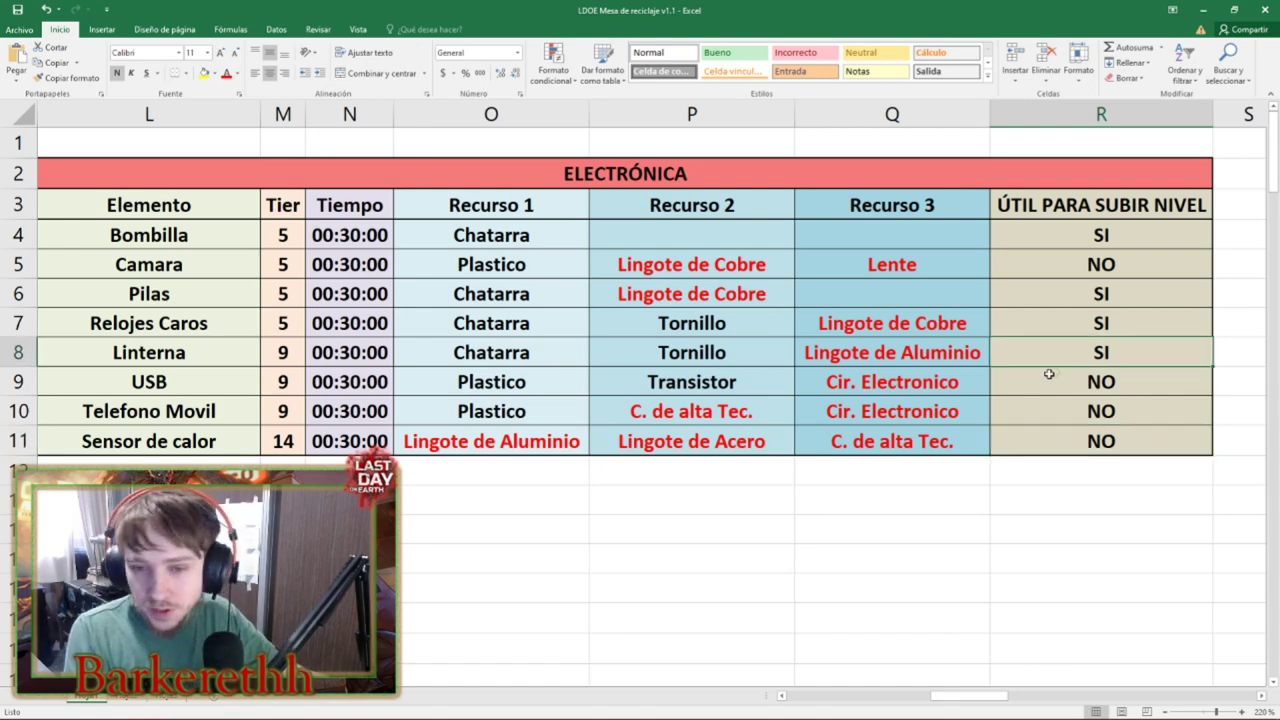
pyautogui.moveTo(1096, 356)
pyautogui.mouseDown()
pyautogui.moveTo(985, 310)
pyautogui.moveTo(205, 238)
pyautogui.mouseUp()
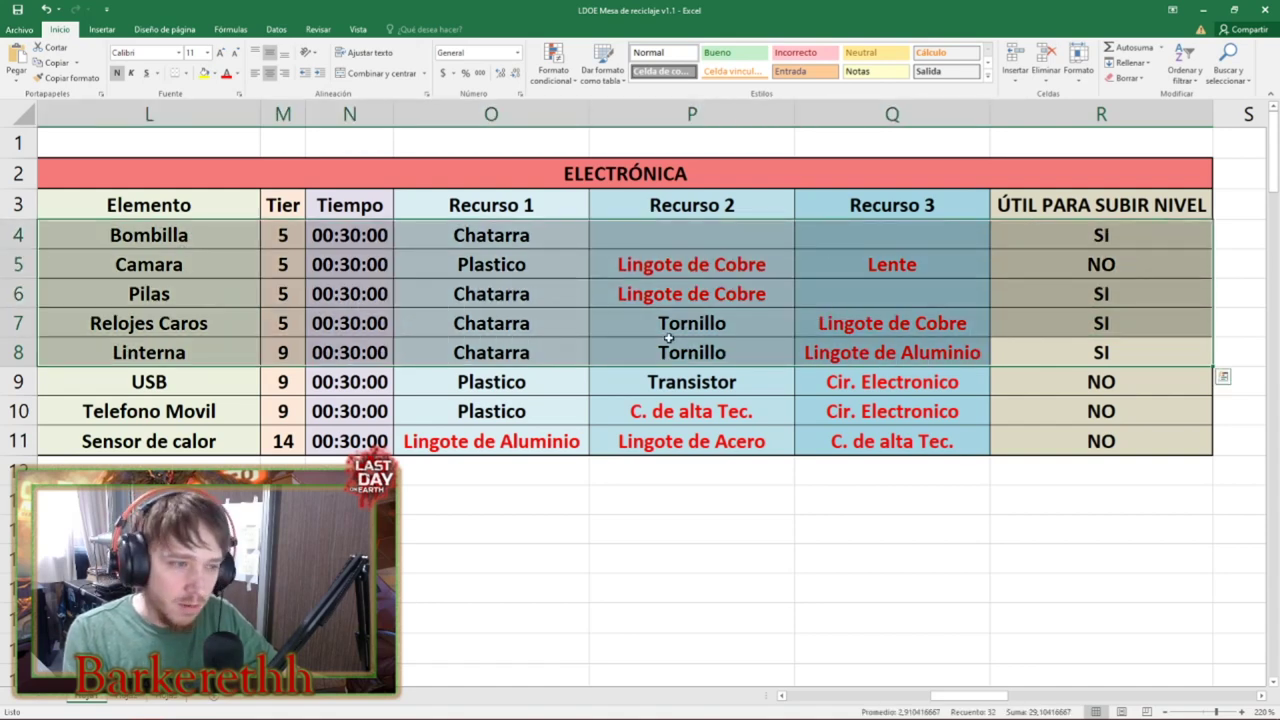
pyautogui.click(1105, 243)
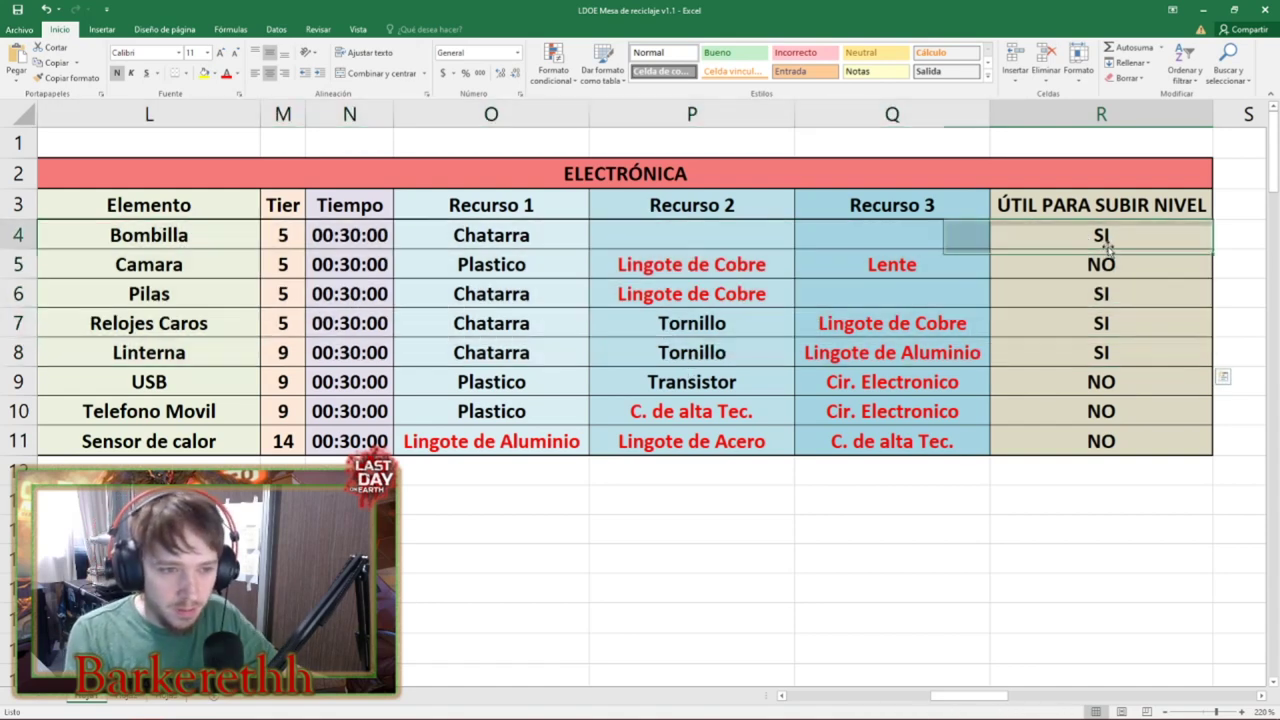
pyautogui.click(386, 234)
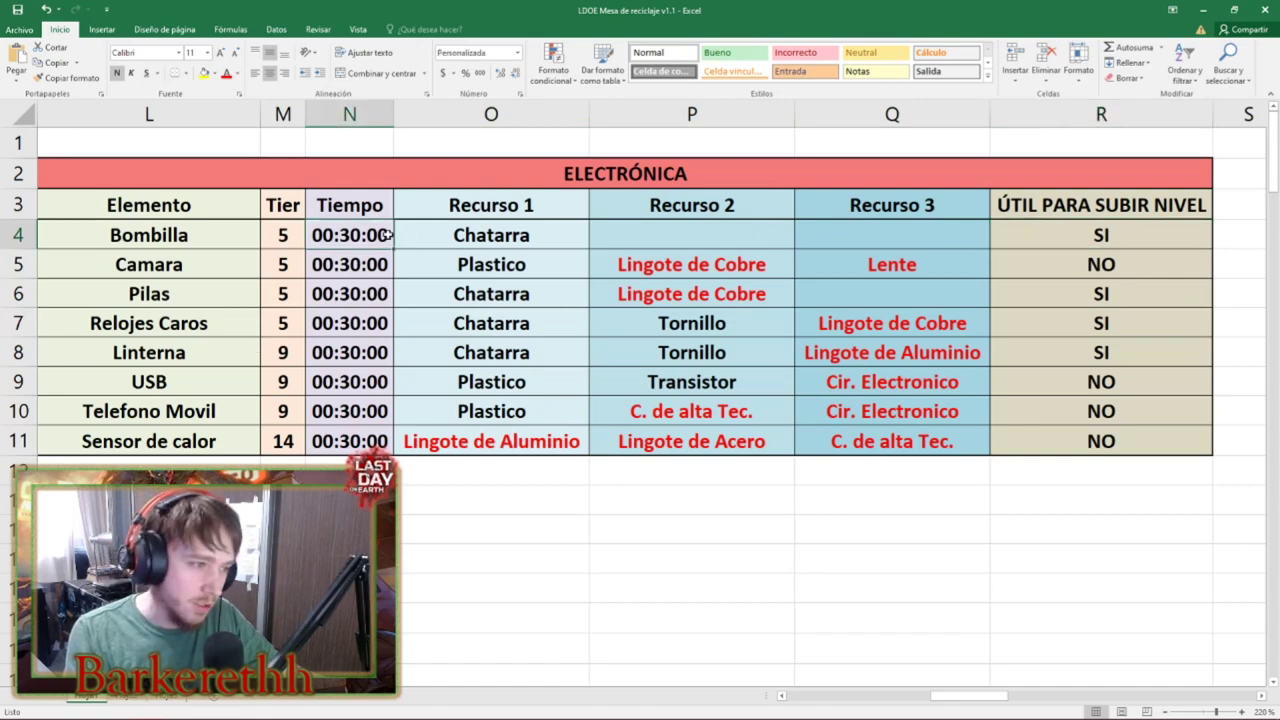
pyautogui.click(418, 236)
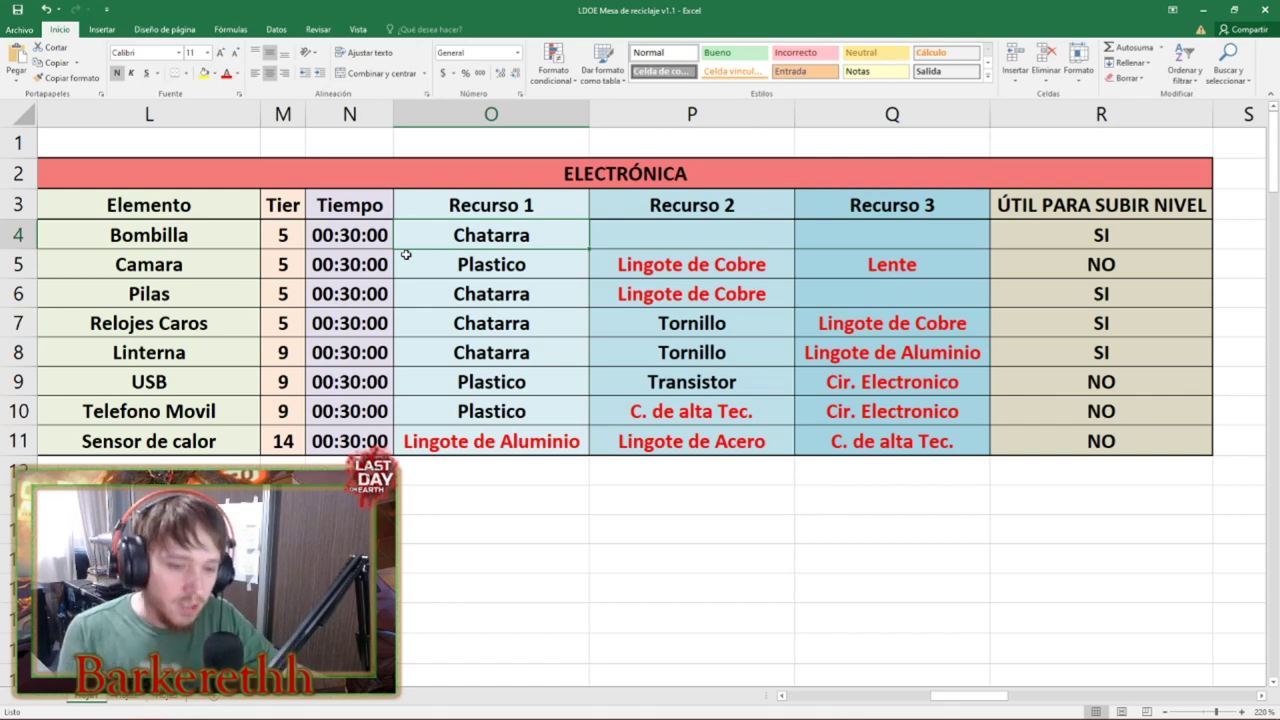
pyautogui.click(182, 243)
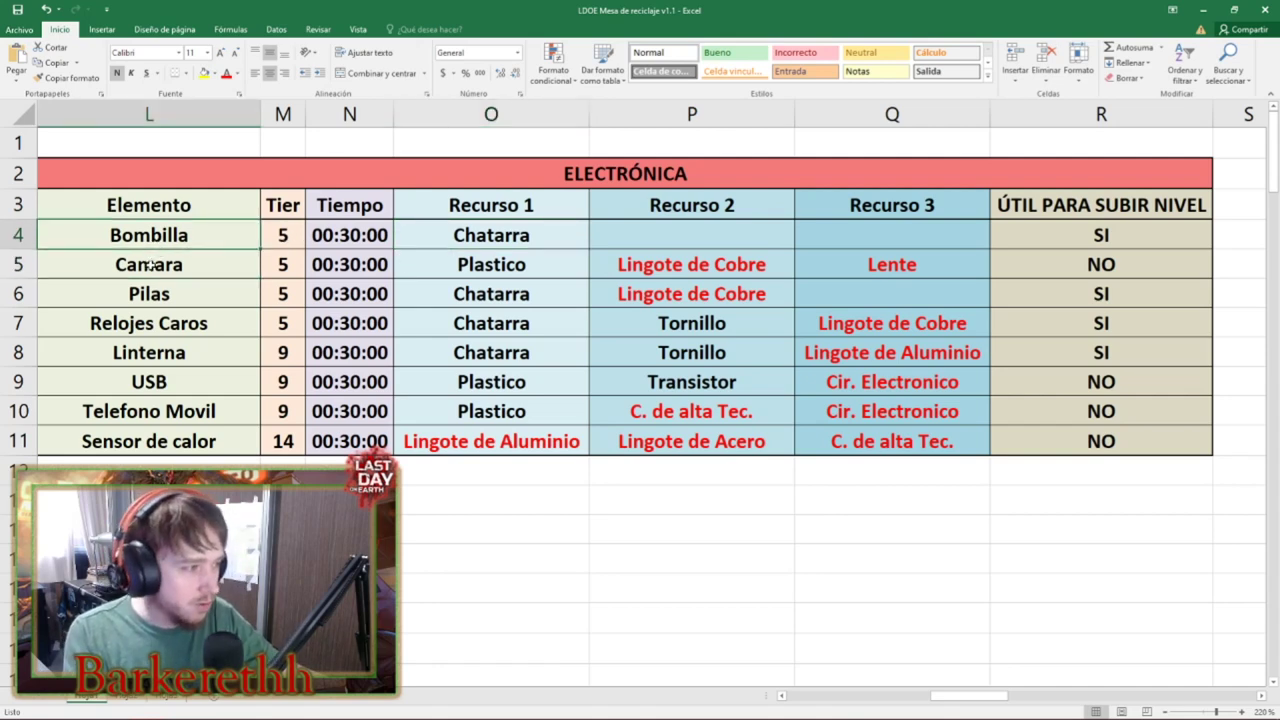
pyautogui.click(150, 265)
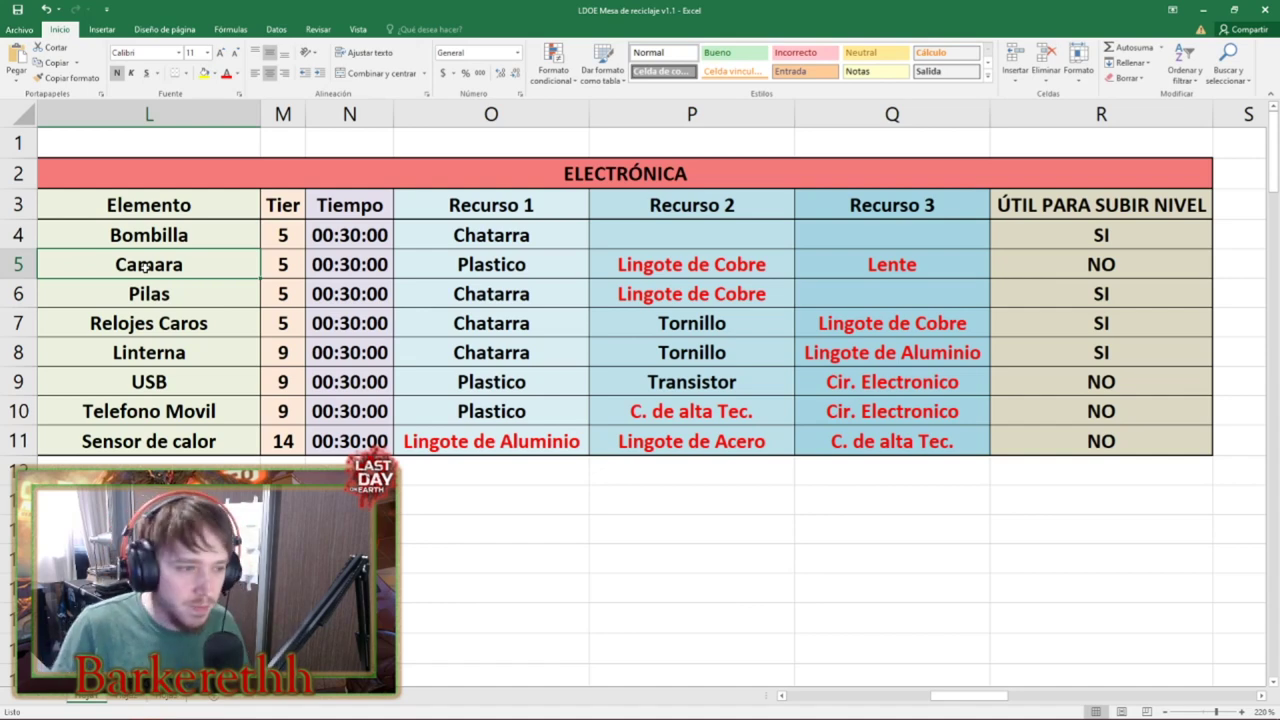
# Set the level-up usefulness of Pilas to SI/NO in the ELECTRÓNICA table.
pyautogui.moveTo(148, 293); pyautogui.dragTo(1051, 280)
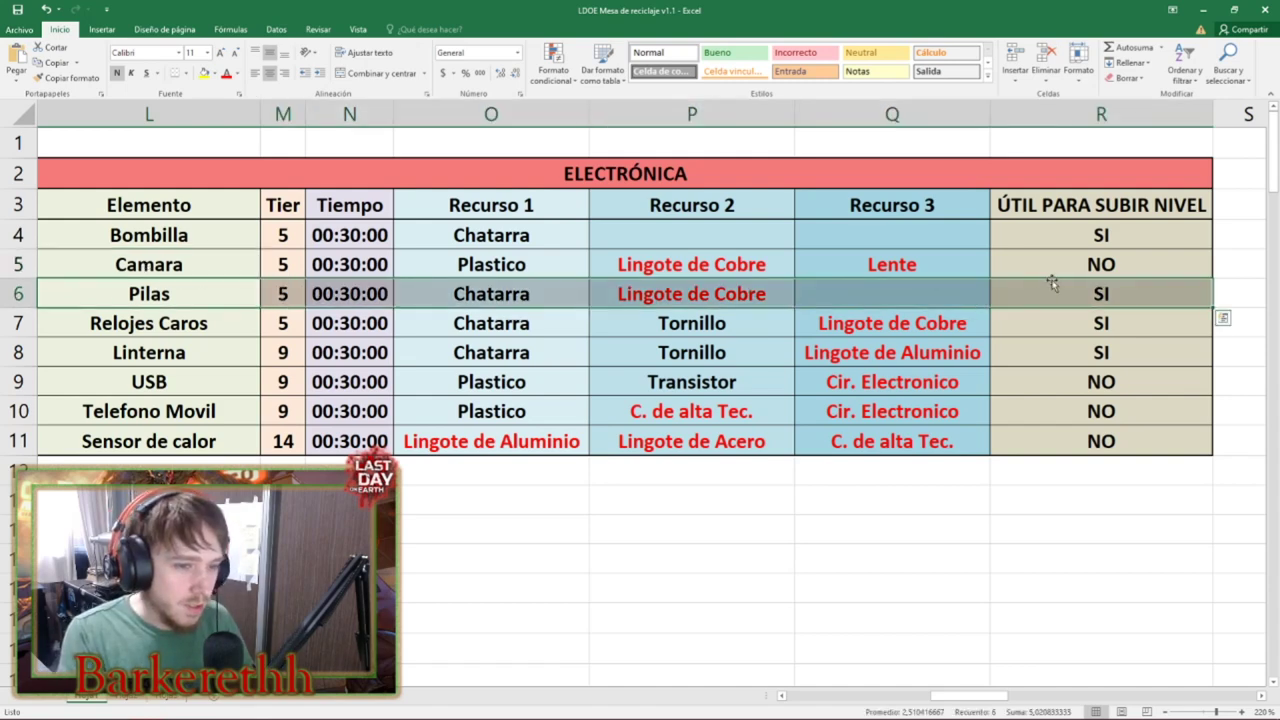
pyautogui.doubleClick(1132, 291)
pyautogui.write('/NO')
pyautogui.press('Return')
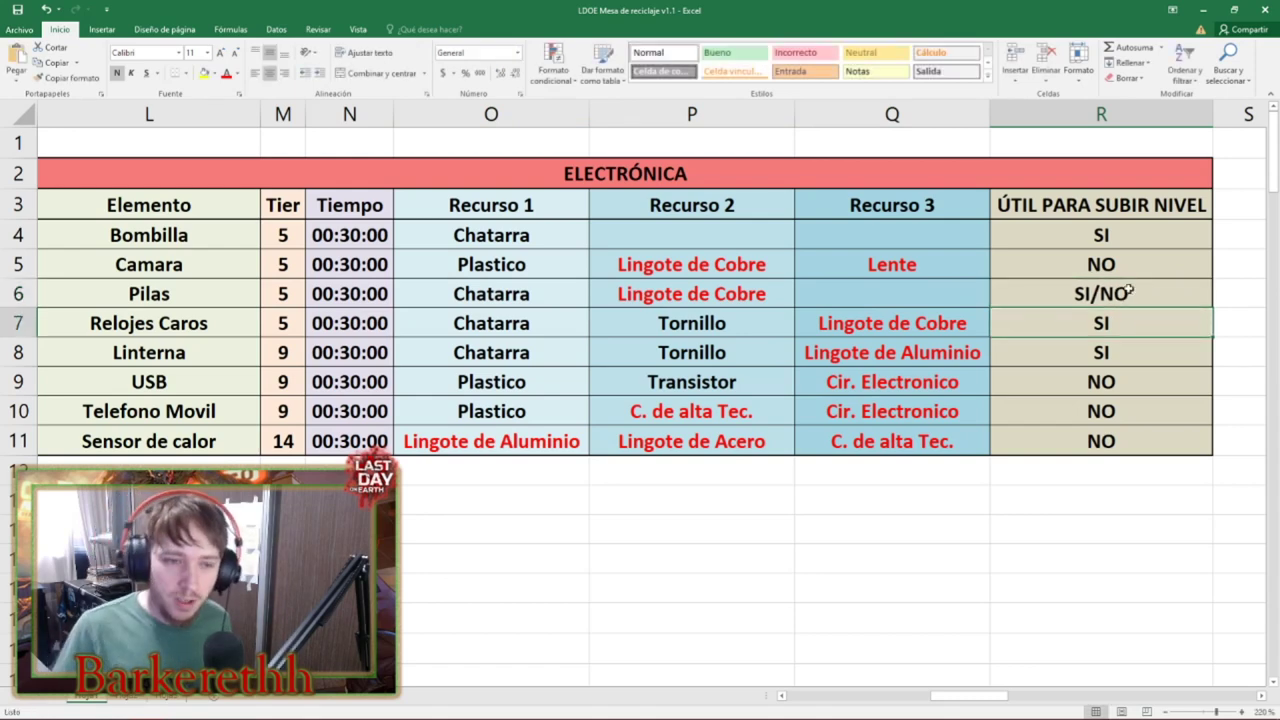
# Clear the level-up usefulness values of every electronics item except Linterna.
pyautogui.moveTo(1100, 323); pyautogui.dragTo(193, 341)
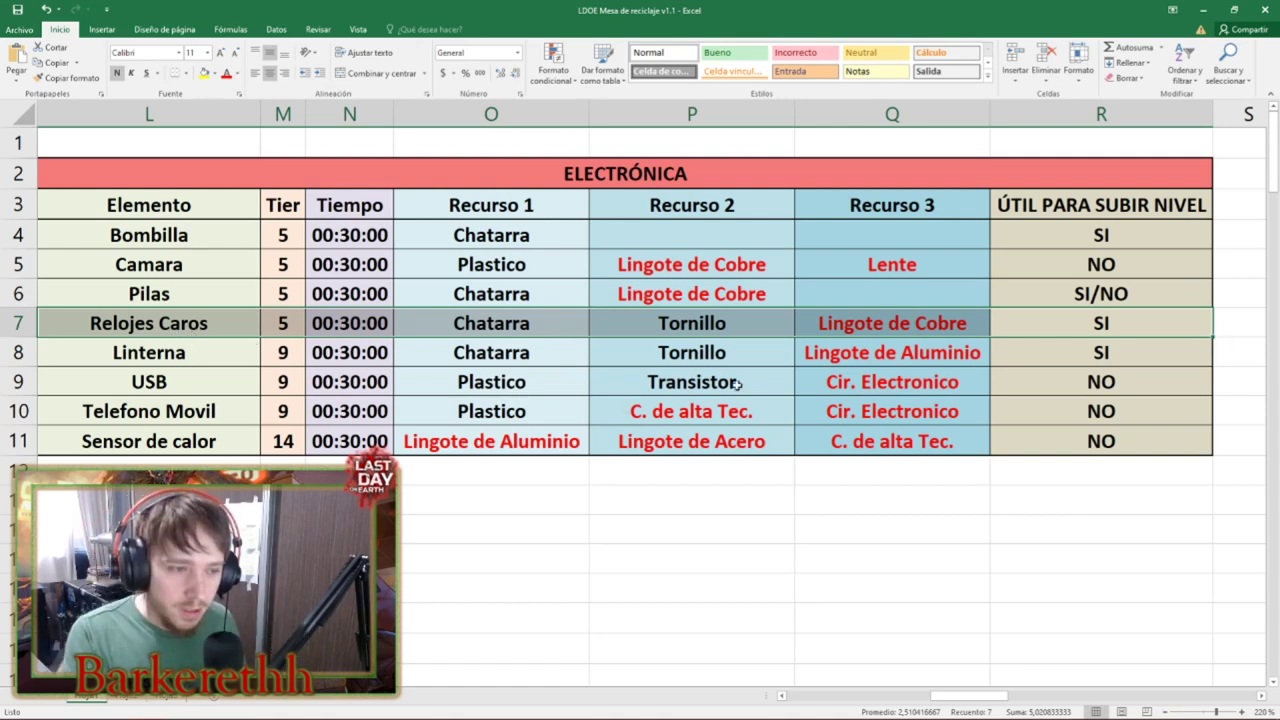
pyautogui.click(833, 320)
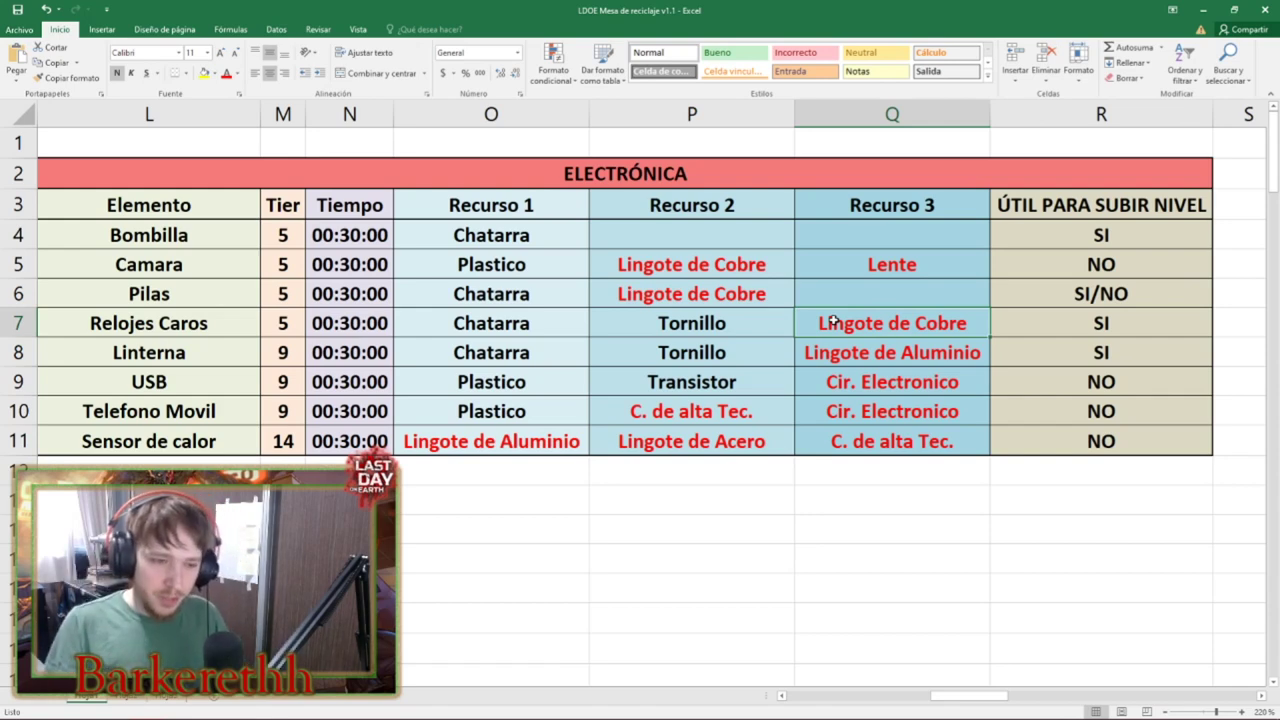
pyautogui.moveTo(184, 358); pyautogui.dragTo(1069, 358)
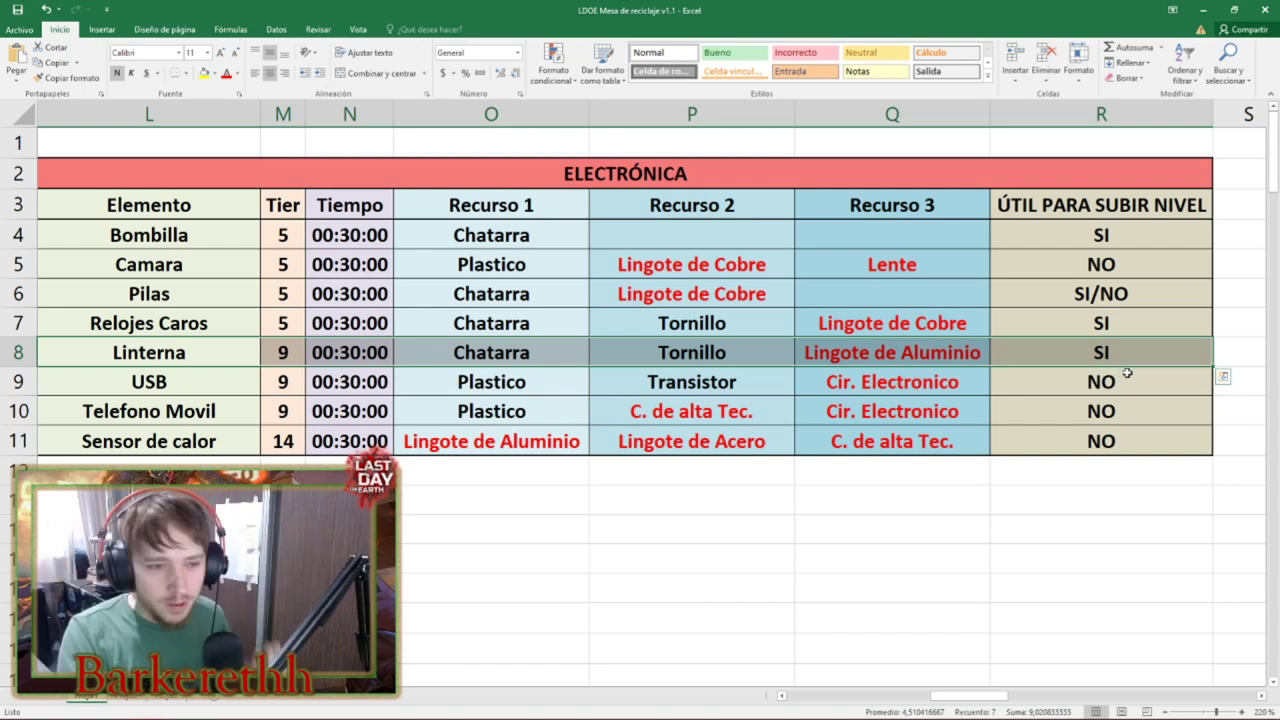
pyautogui.moveTo(1157, 237); pyautogui.dragTo(1153, 308)
pyautogui.press('Delete')
pyautogui.moveTo(1134, 374); pyautogui.dragTo(1150, 440)
pyautogui.press('Delete')
pyautogui.click(1158, 495)
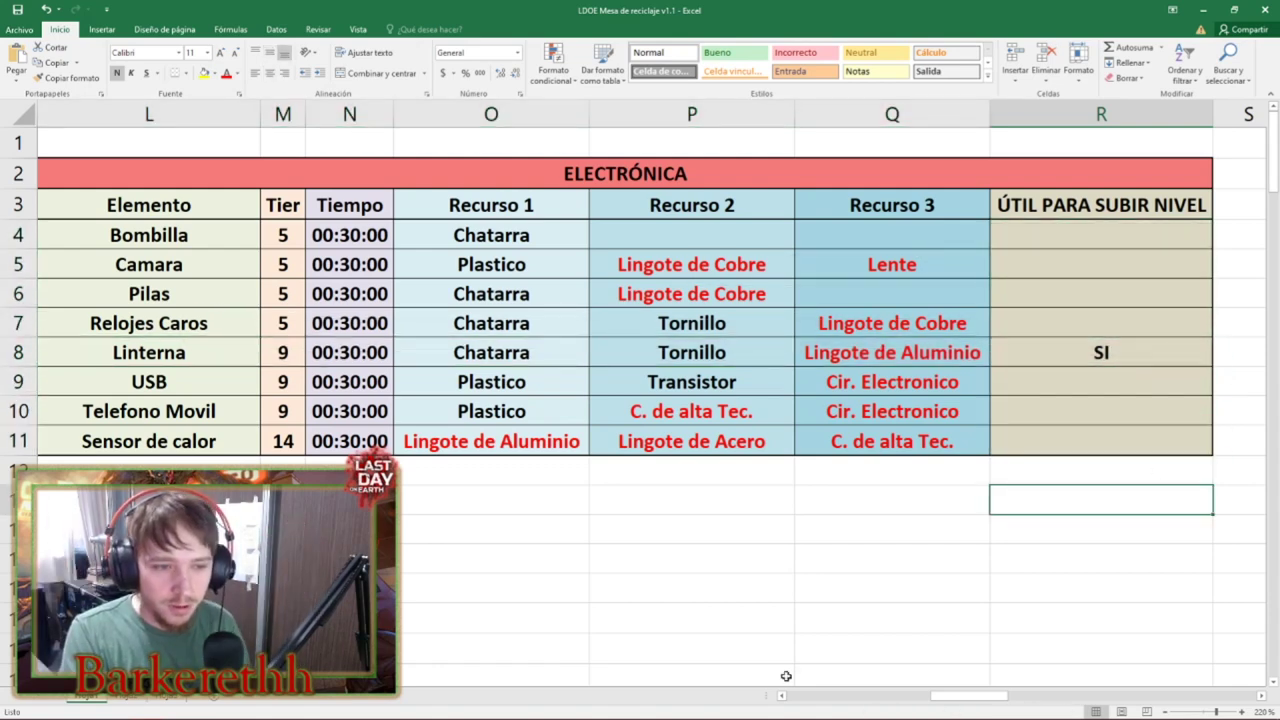
# Examine the Linterna row, including its tier and its three recycled resources.
pyautogui.moveTo(1130, 363); pyautogui.dragTo(150, 352)
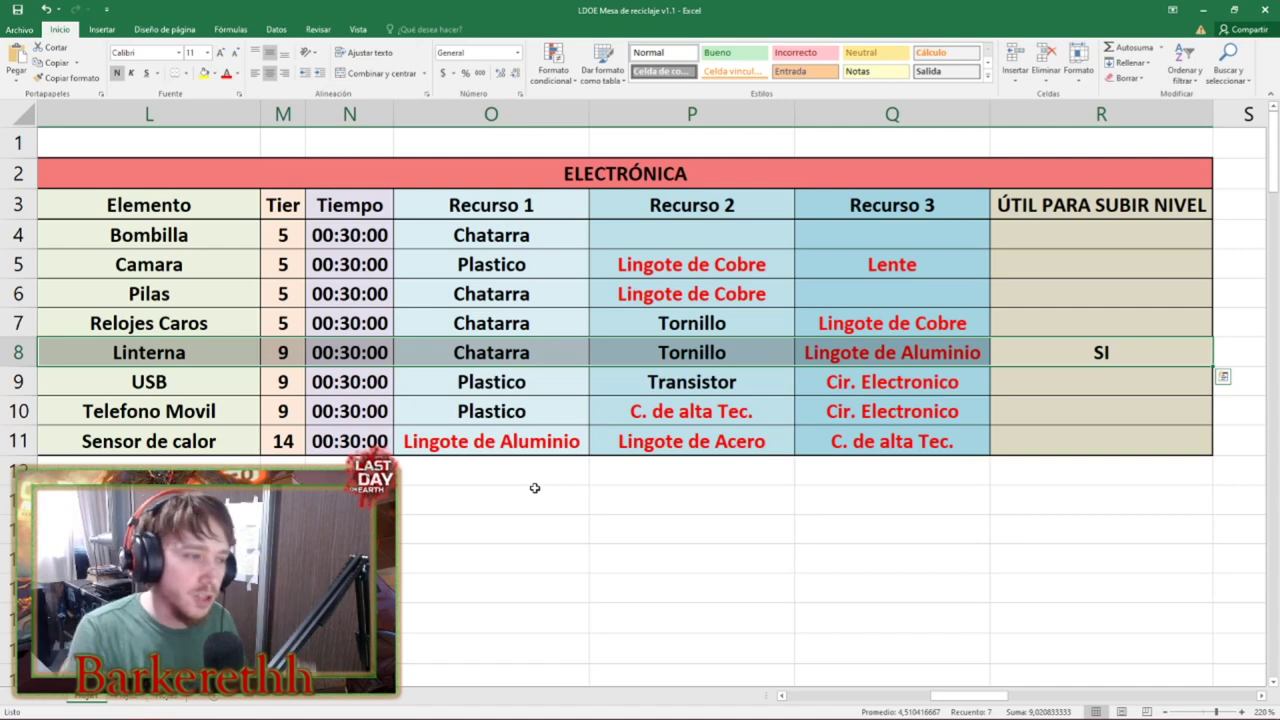
pyautogui.click(290, 358)
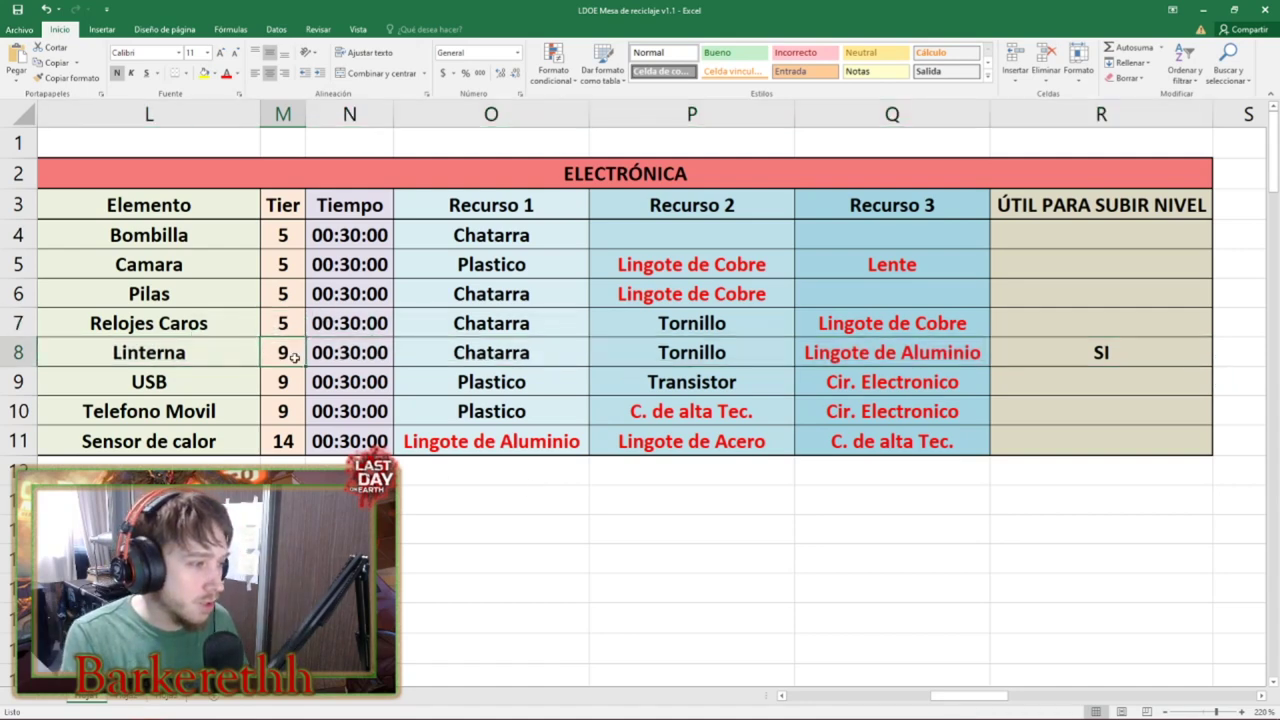
pyautogui.moveTo(533, 364); pyautogui.dragTo(846, 348)
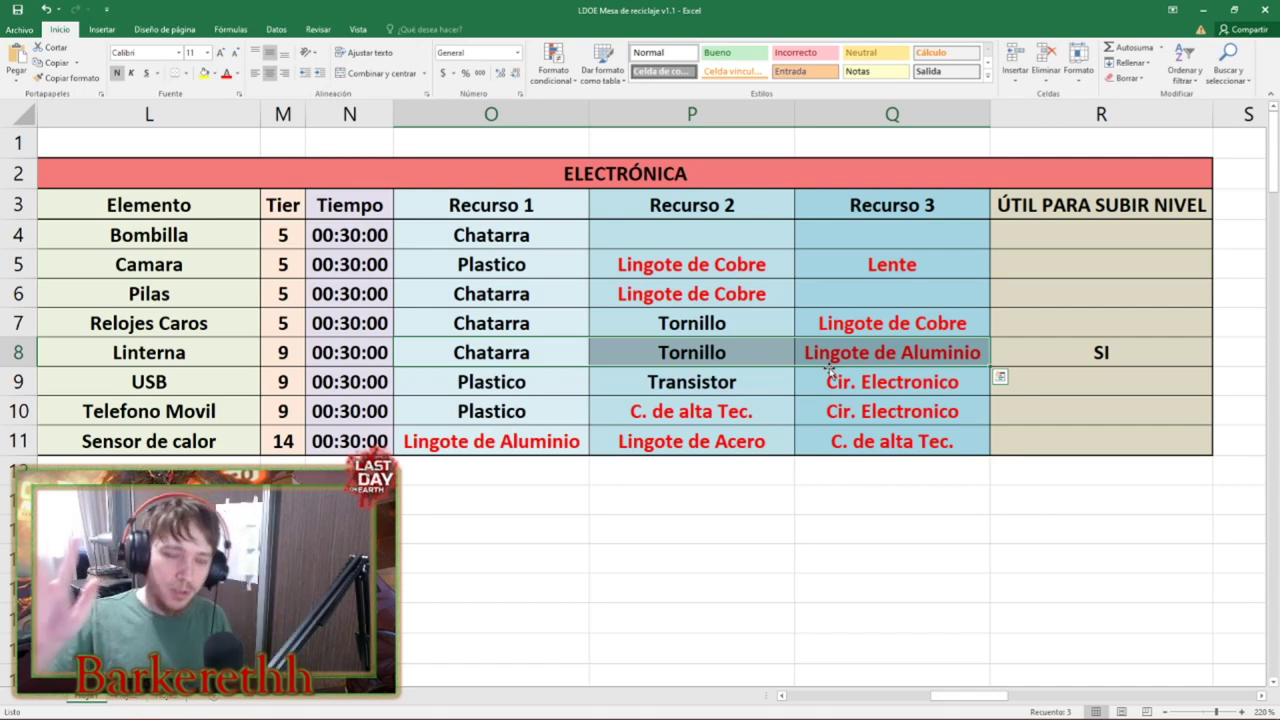
# Restore the cleared level-up usefulness values of all electronics items.
pyautogui.click(1067, 538)
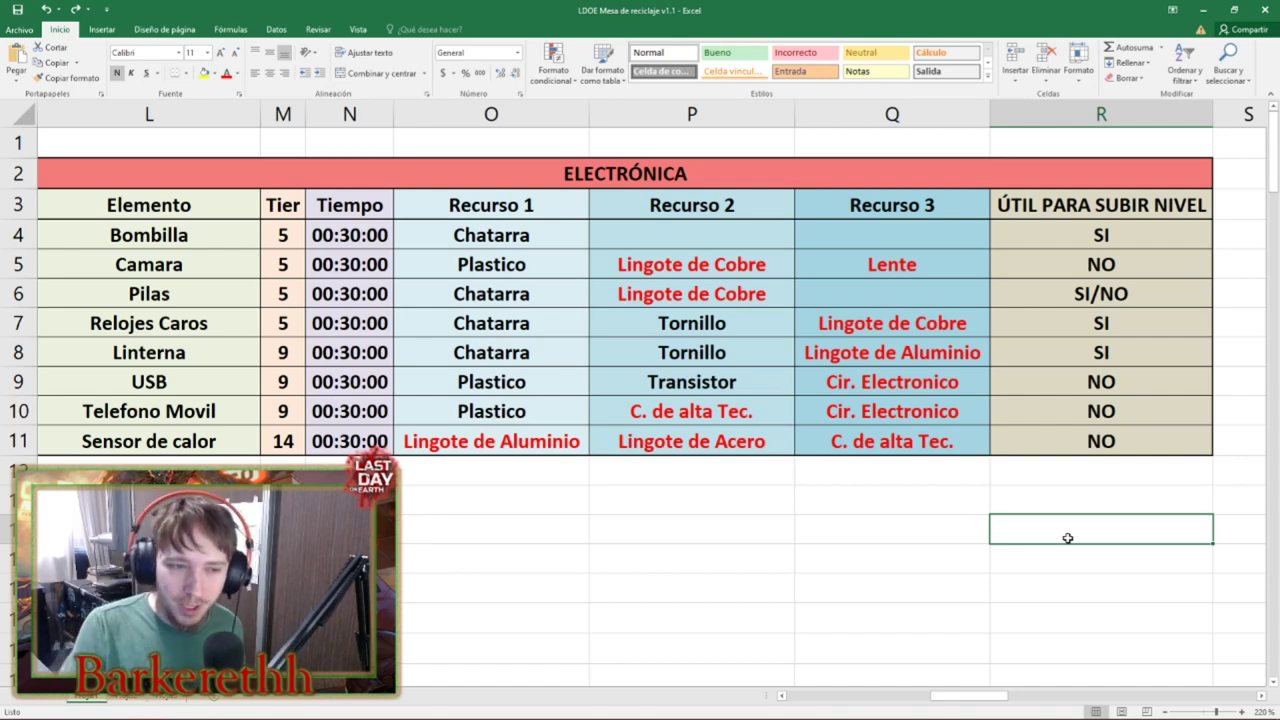
pyautogui.click(1015, 506)
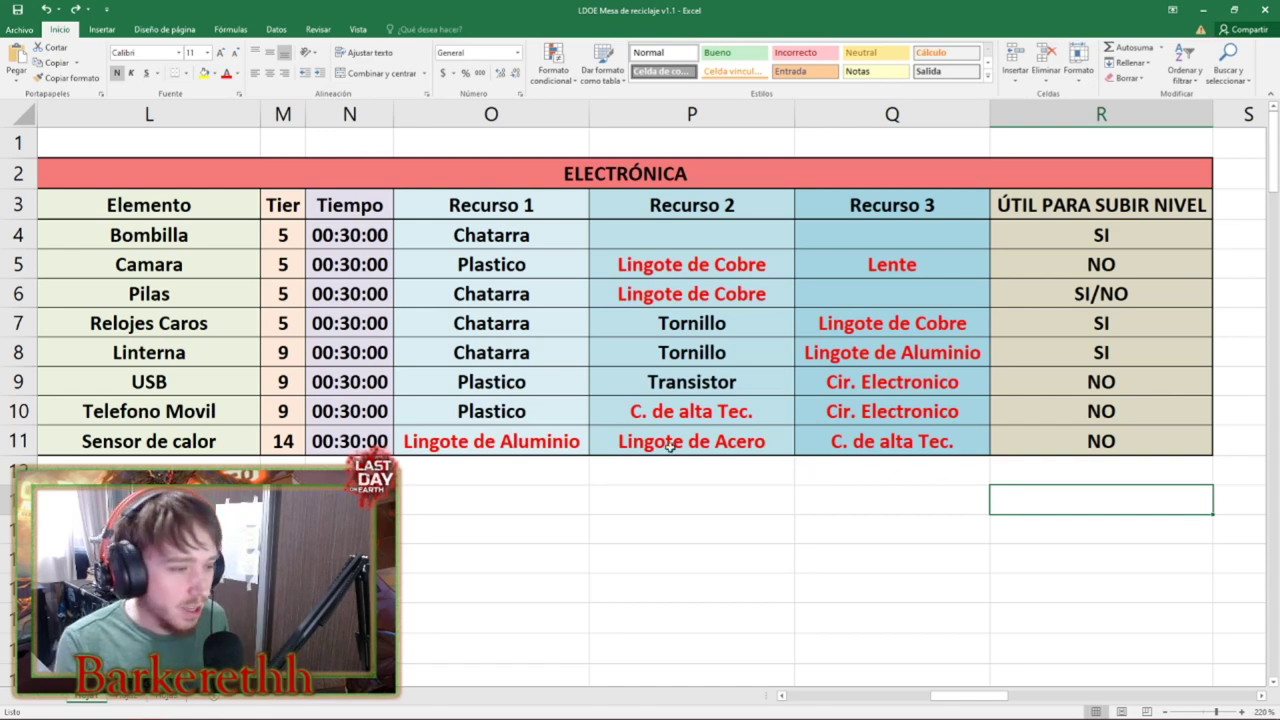
# Examine the Telefono Movil row, followed by the USB and Linterna rows, across tier, time, resources and usefulness.
pyautogui.press('Up')
pyautogui.press('Up')
pyautogui.press('Up')
pyautogui.press('Left')
pyautogui.press('Left')
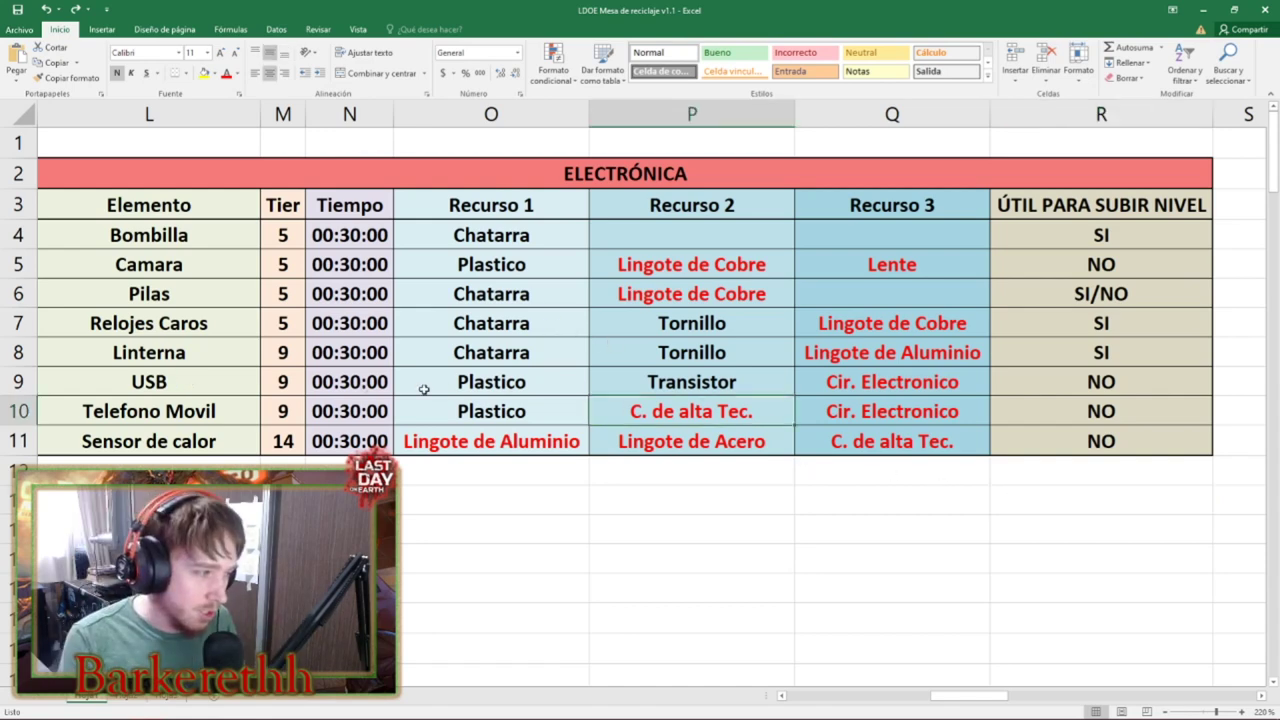
pyautogui.moveTo(187, 405); pyautogui.dragTo(1095, 413)
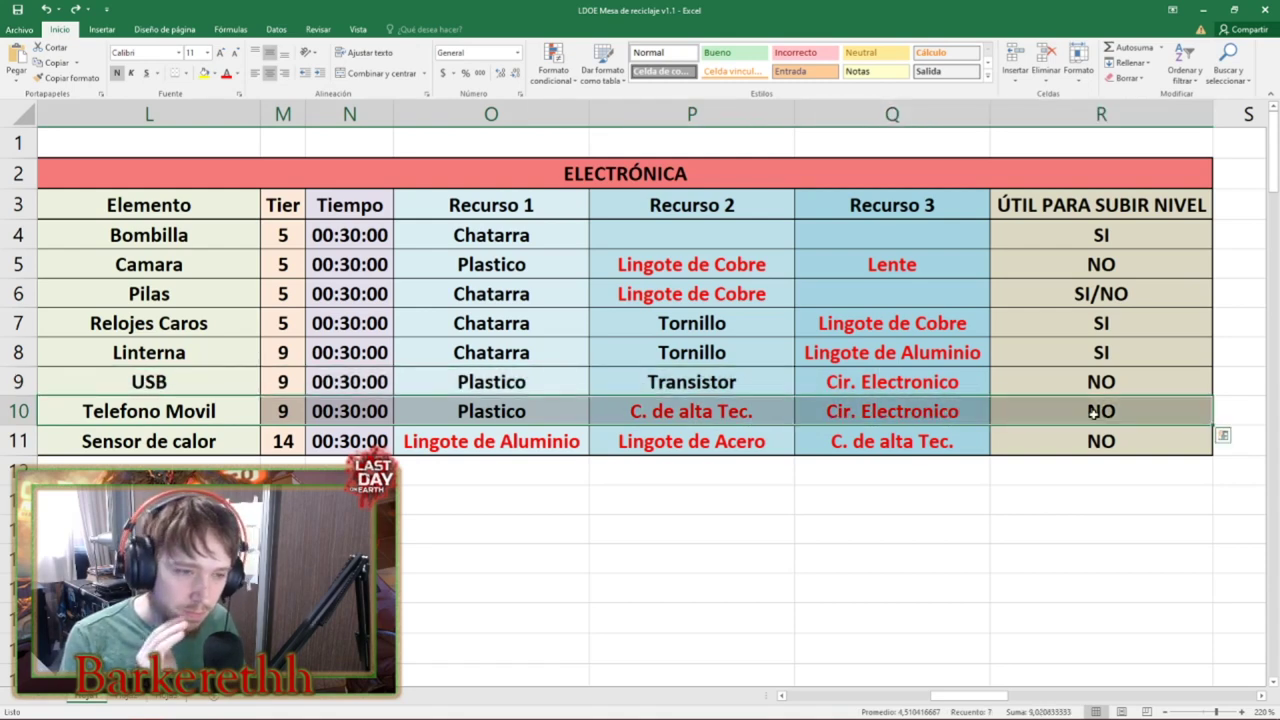
pyautogui.moveTo(233, 381); pyautogui.dragTo(1060, 364)
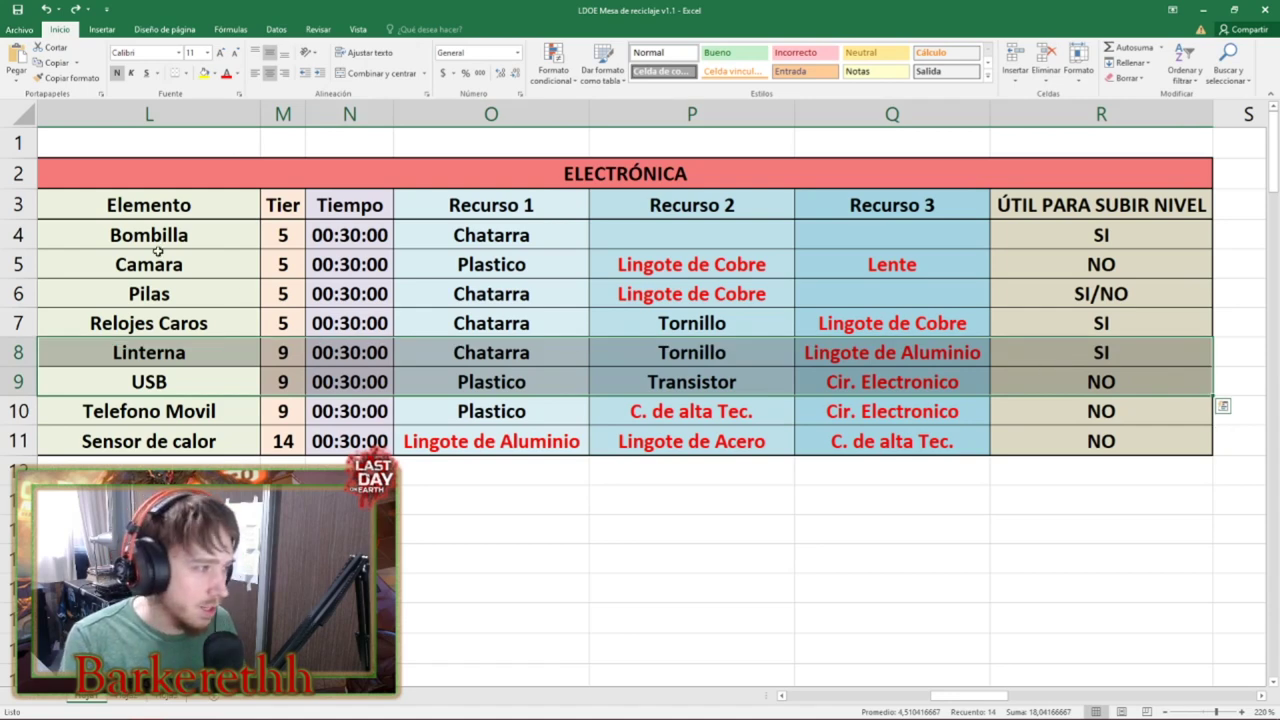
# Compare the Camara and USB rows with the high-tech component of Telefono Movil, including Camara's Lente.
pyautogui.click(157, 258)
pyautogui.moveTo(202, 259); pyautogui.dragTo(1037, 260)
pyautogui.moveTo(243, 380); pyautogui.dragTo(843, 372)
pyautogui.click(843, 372)
pyautogui.click(691, 411)
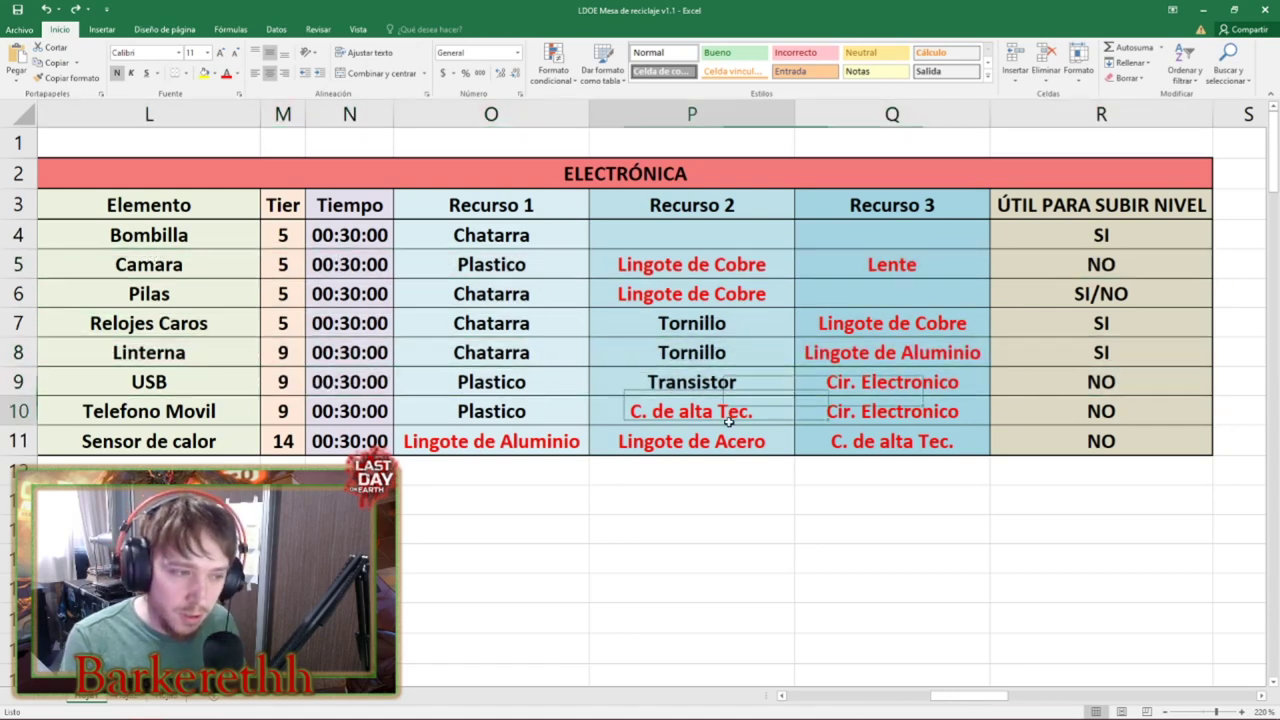
pyautogui.click(911, 265)
pyautogui.click(680, 418)
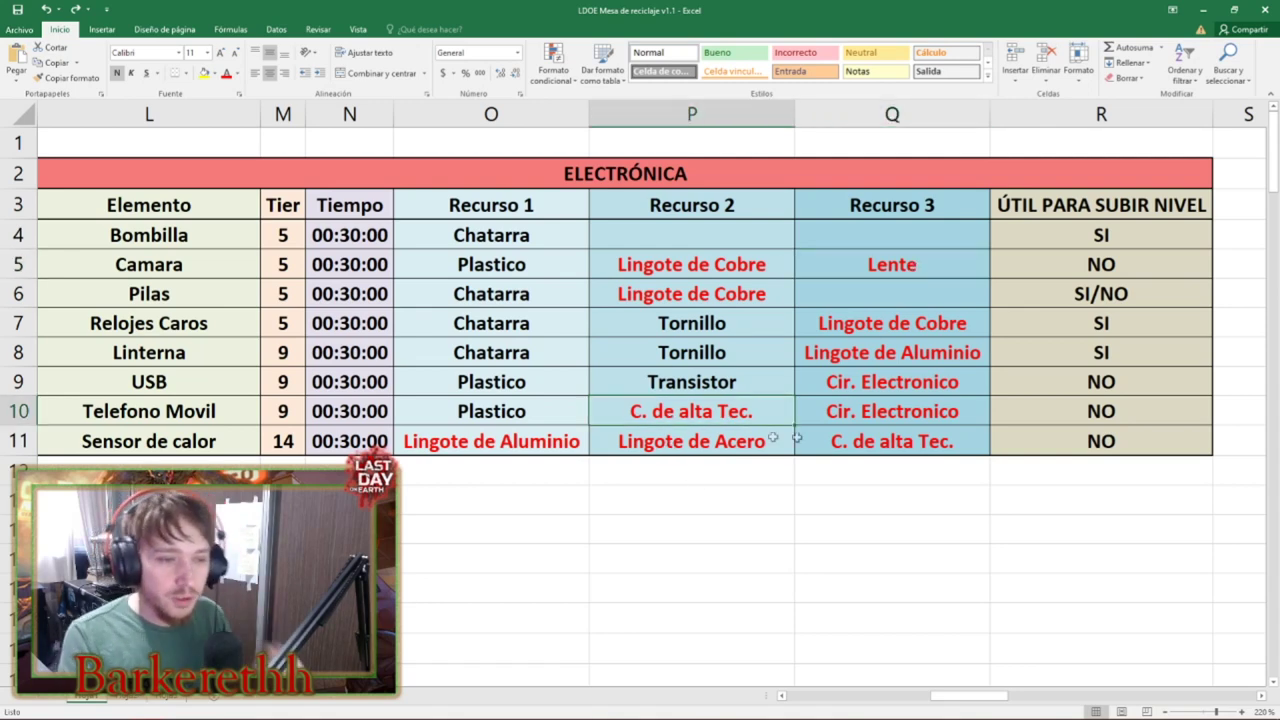
# Examine Telefono Movil's tier, second and third resources, and level-up usefulness.
pyautogui.click(857, 414)
pyautogui.click(766, 409)
pyautogui.moveTo(237, 420); pyautogui.dragTo(1006, 403)
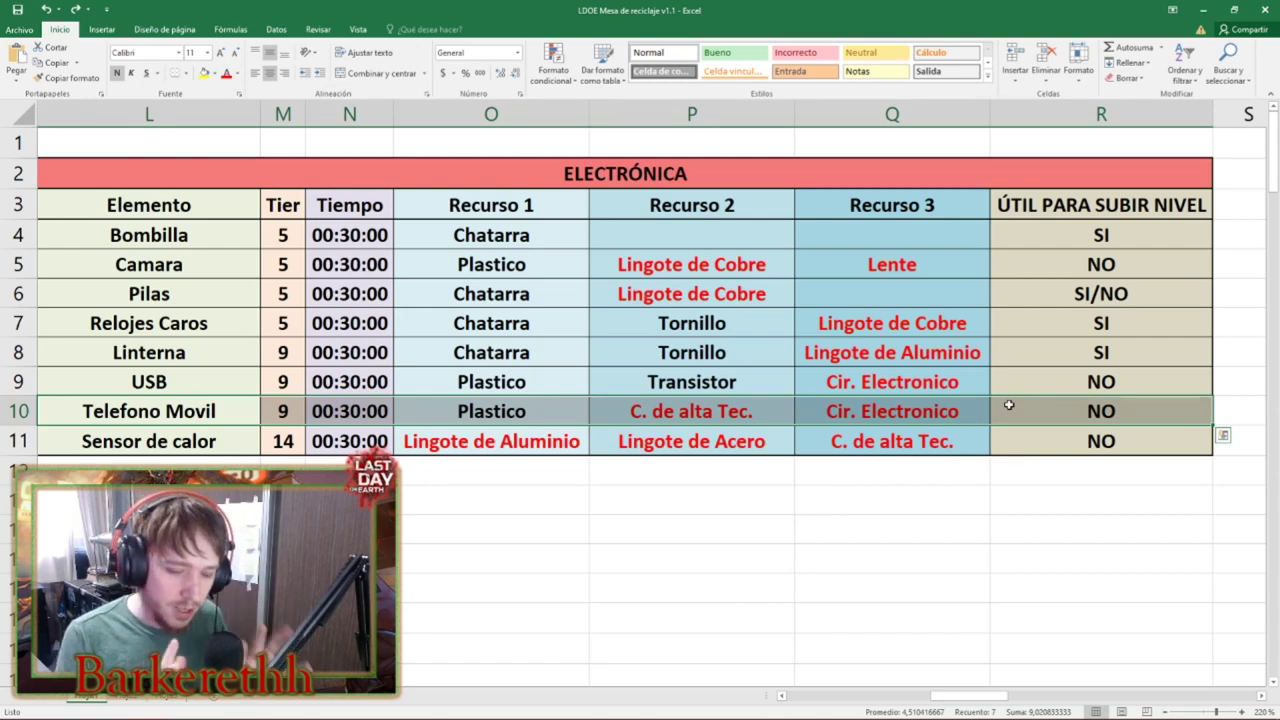
pyautogui.click(746, 403)
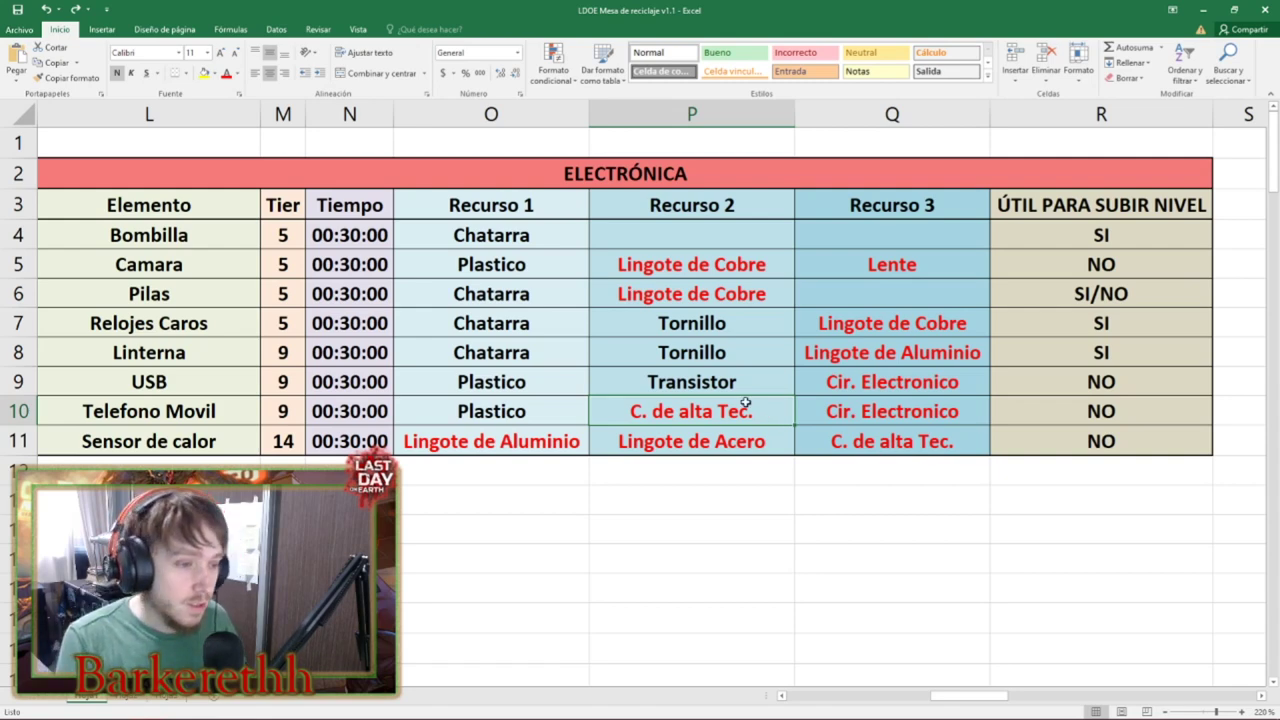
pyautogui.click(262, 418)
pyautogui.click(765, 420)
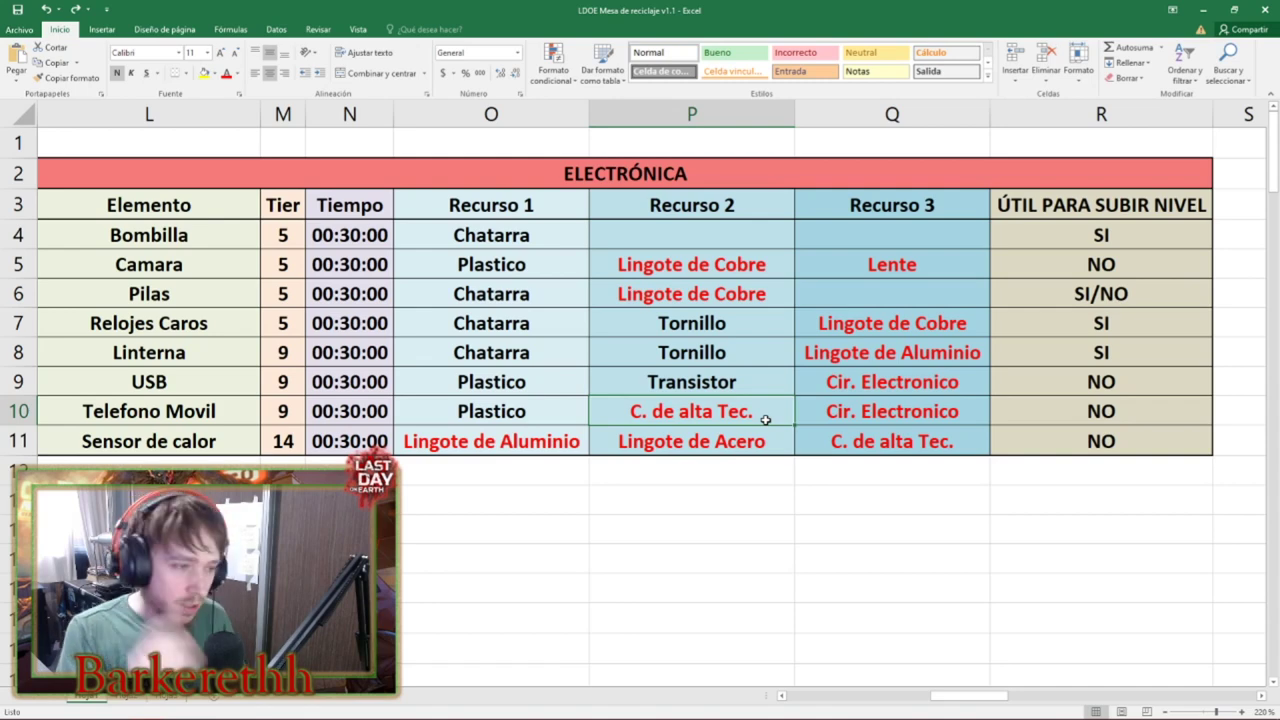
# Compare the resources of Pilas, Telefono Movil, Sensor de calor and USB in the ELECTRÓNICA table.
pyautogui.moveTo(204, 298); pyautogui.dragTo(849, 294)
pyautogui.click(846, 294)
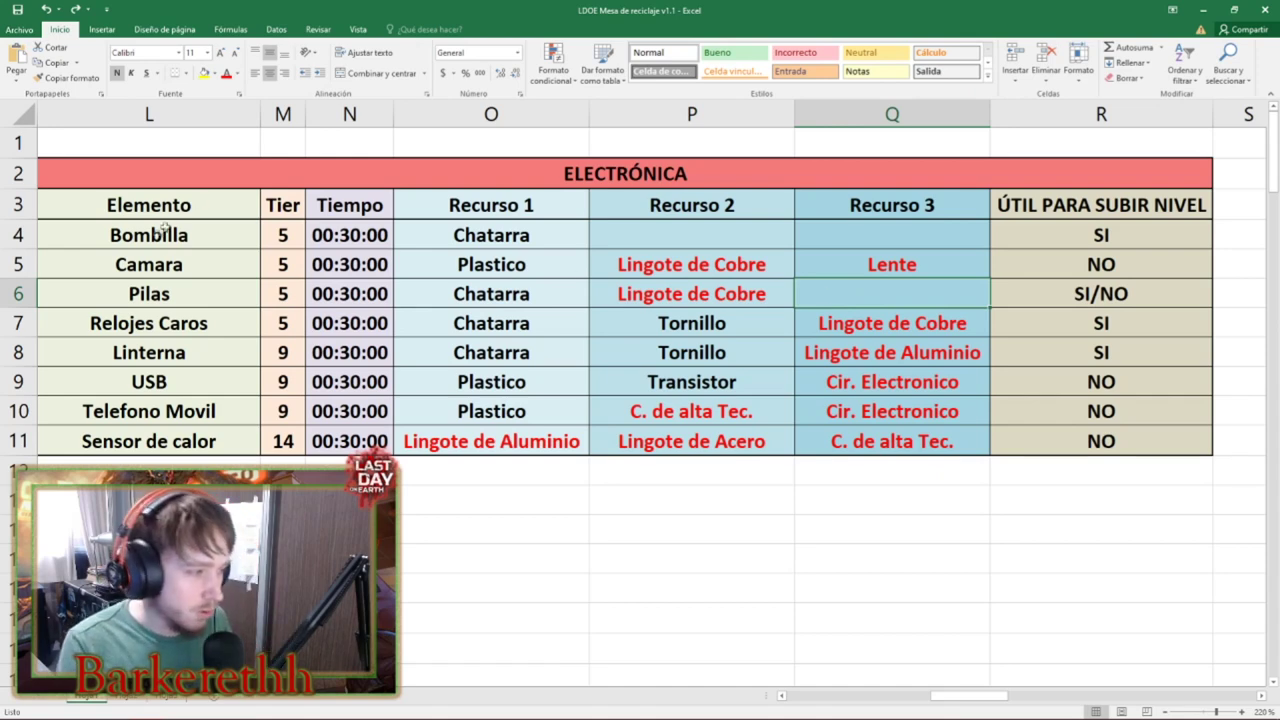
pyautogui.click(152, 410)
pyautogui.moveTo(922, 440); pyautogui.dragTo(500, 408)
pyautogui.moveTo(150, 381); pyautogui.dragTo(821, 375)
pyautogui.click(821, 375)
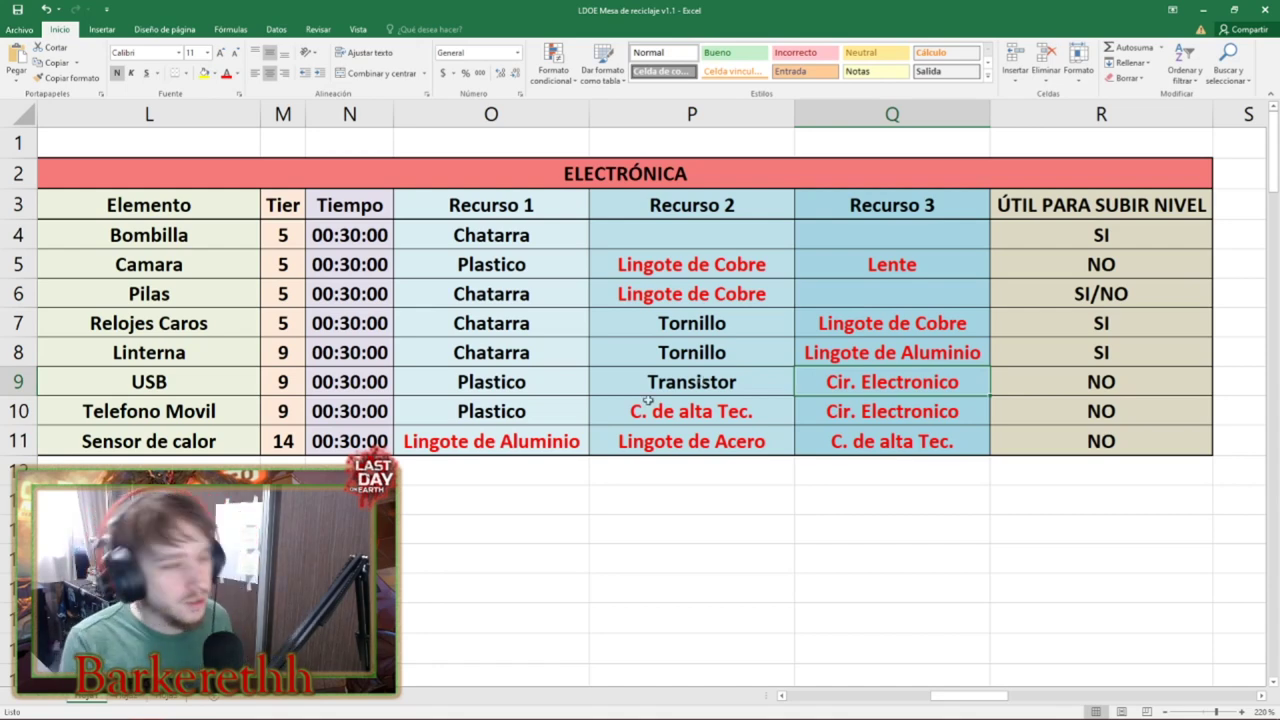
# Set the level-up usefulness of USB to SI/NO in the ELECTRÓNICA table.
pyautogui.click(140, 389)
pyautogui.moveTo(140, 389); pyautogui.dragTo(1129, 377)
pyautogui.click(1129, 380)
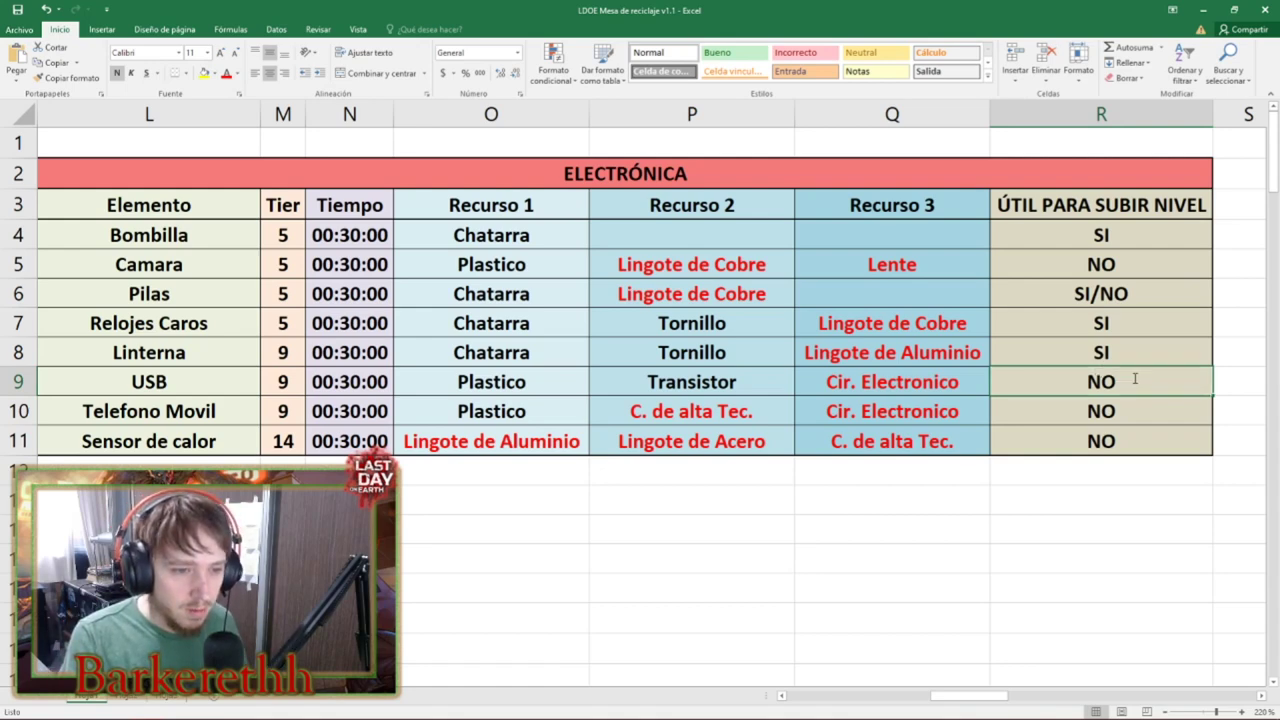
pyautogui.write('SI/NO')
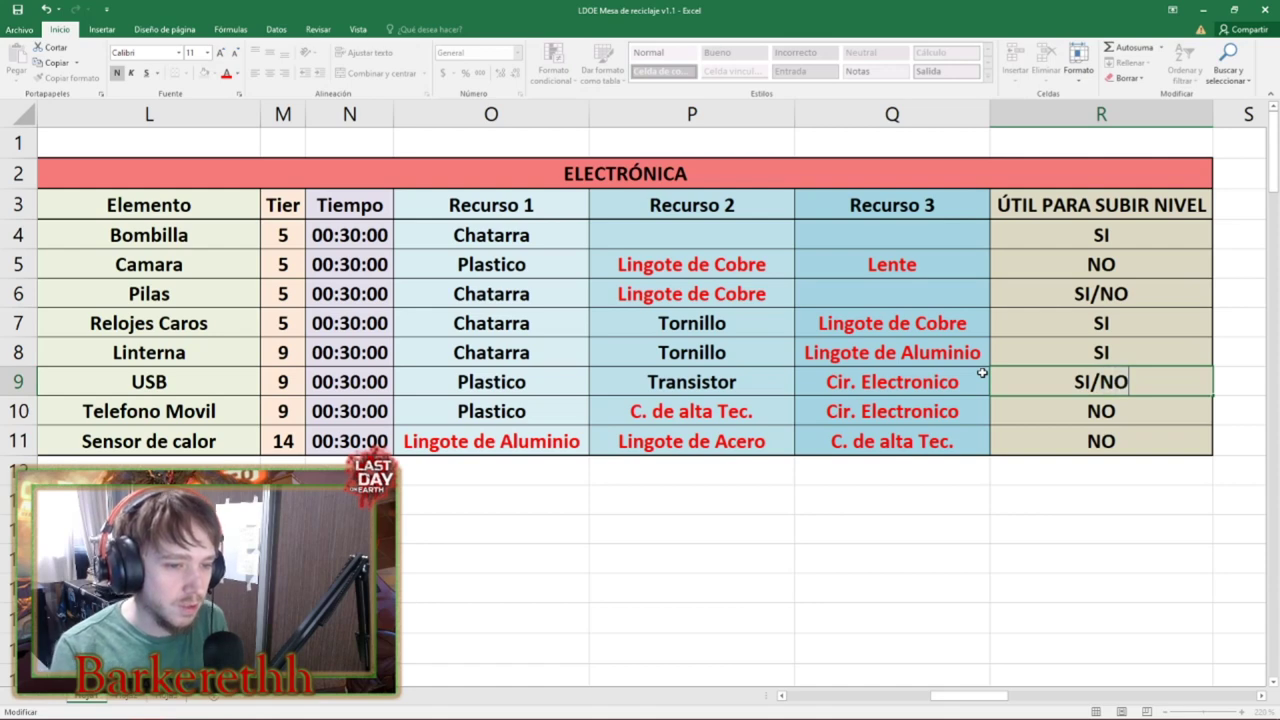
pyautogui.press('Return')
# Compare the third resources from Camara to Linterna with Telefono Movil's C. de alta Tec., focusing on Lente.
pyautogui.moveTo(962, 266); pyautogui.dragTo(1110, 470)
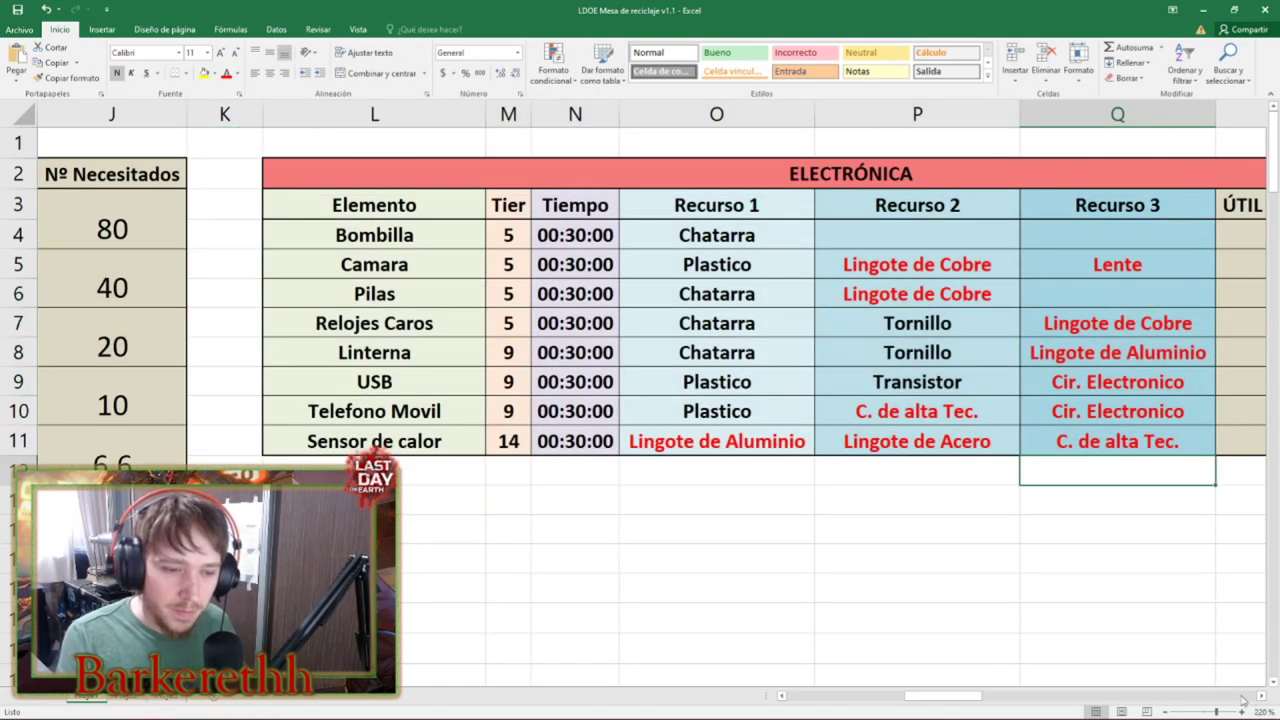
pyautogui.click(1262, 697)
pyautogui.moveTo(985, 268); pyautogui.dragTo(965, 355)
pyautogui.click(768, 418)
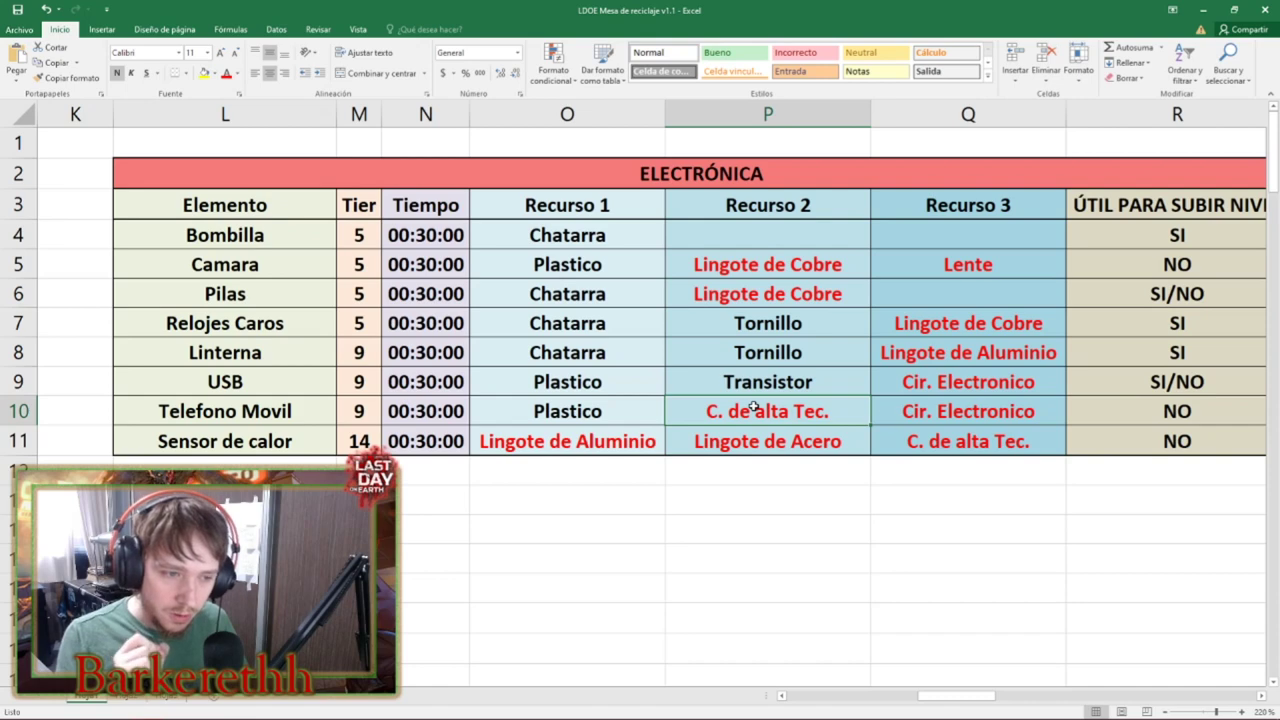
pyautogui.click(928, 272)
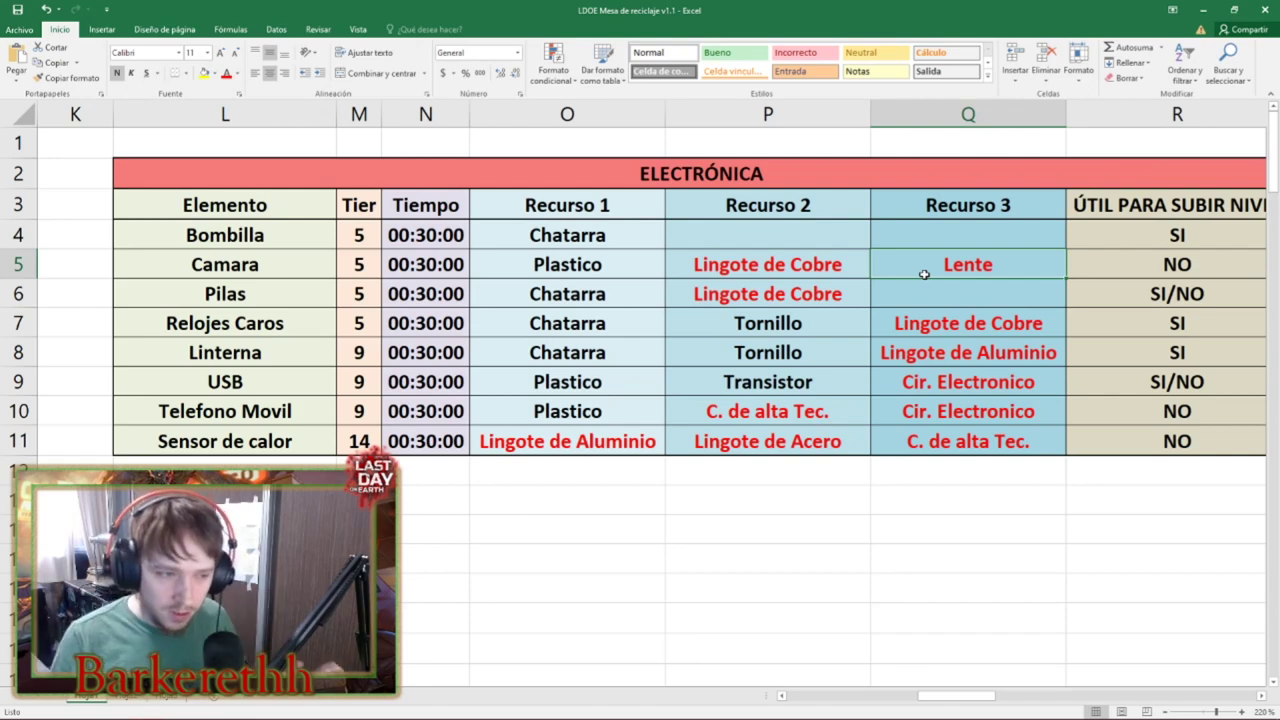
pyautogui.click(773, 403)
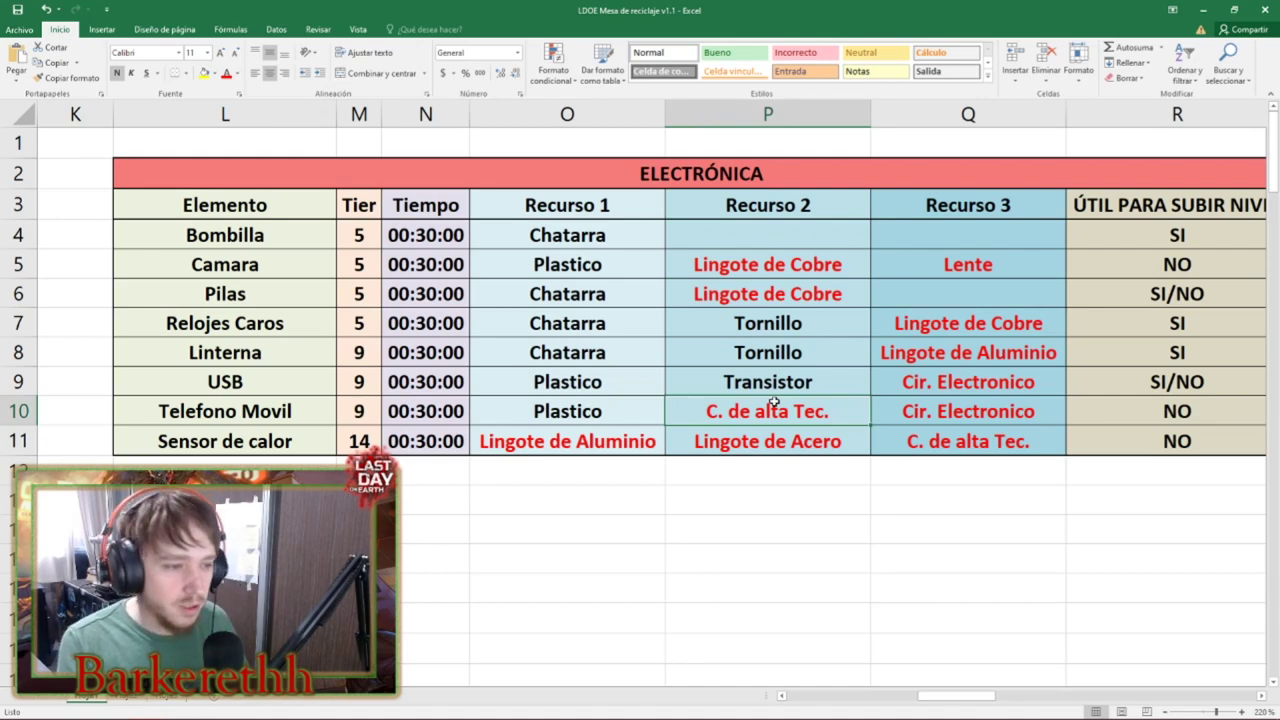
# Examine the Sensor de calor row, including its three resources and its level-up usefulness.
pyautogui.moveTo(480, 441); pyautogui.dragTo(1057, 436)
pyautogui.click(1097, 443)
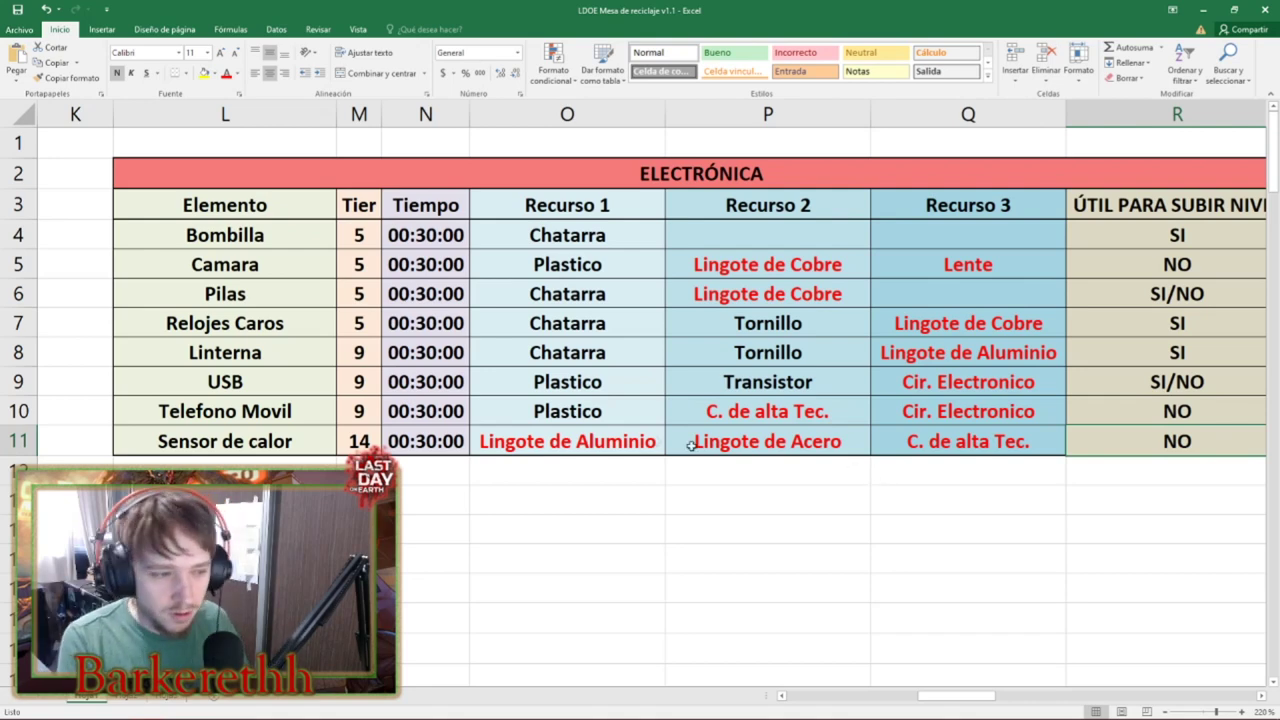
pyautogui.moveTo(250, 440); pyautogui.dragTo(943, 441)
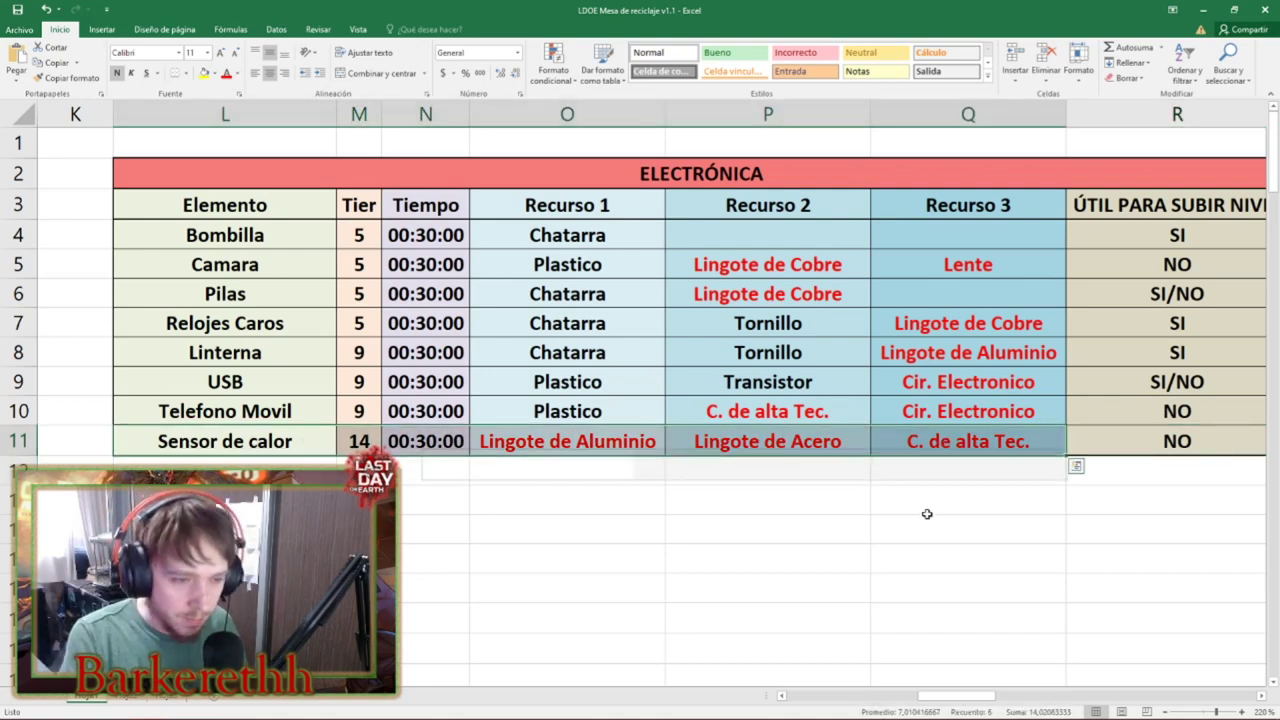
pyautogui.click(939, 497)
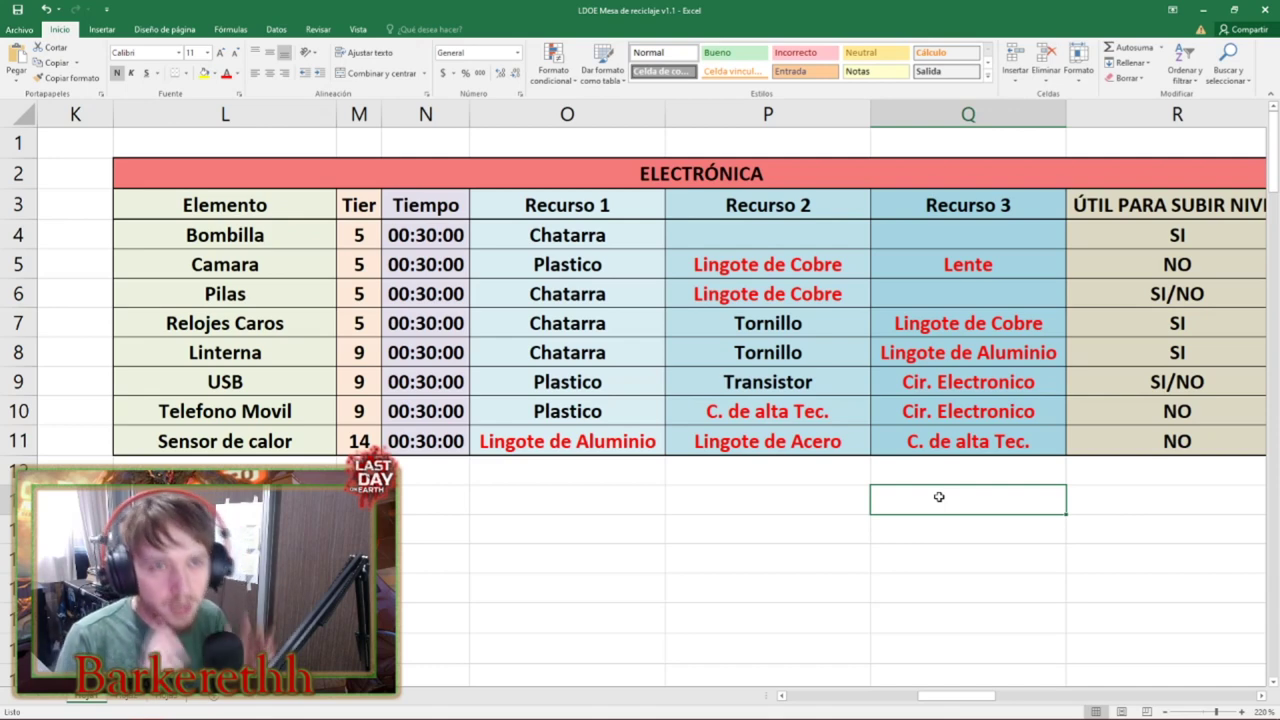
pyautogui.moveTo(902, 438); pyautogui.dragTo(749, 447)
pyautogui.click(751, 447)
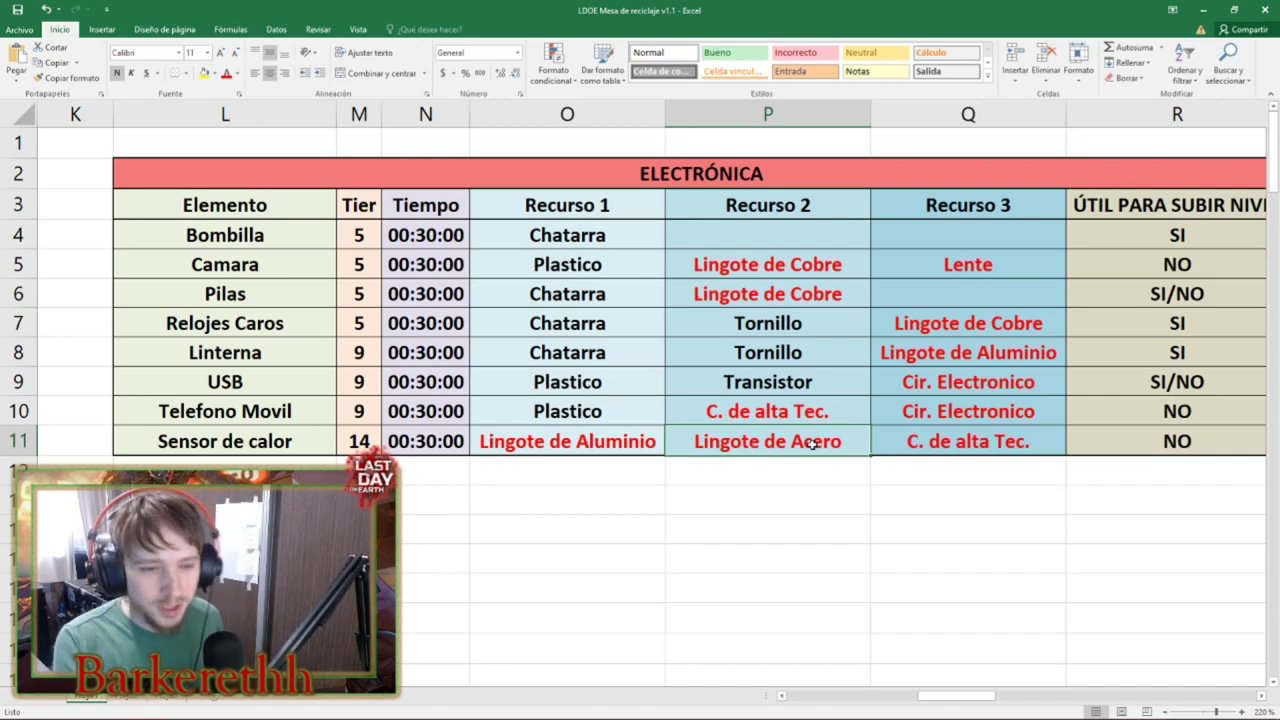
# Examine the USB and Telefono Movil rows once more, and switch to the Last Day on Earth inventory.
pyautogui.moveTo(272, 399); pyautogui.dragTo(968, 382)
pyautogui.click(968, 382)
pyautogui.click(958, 520)
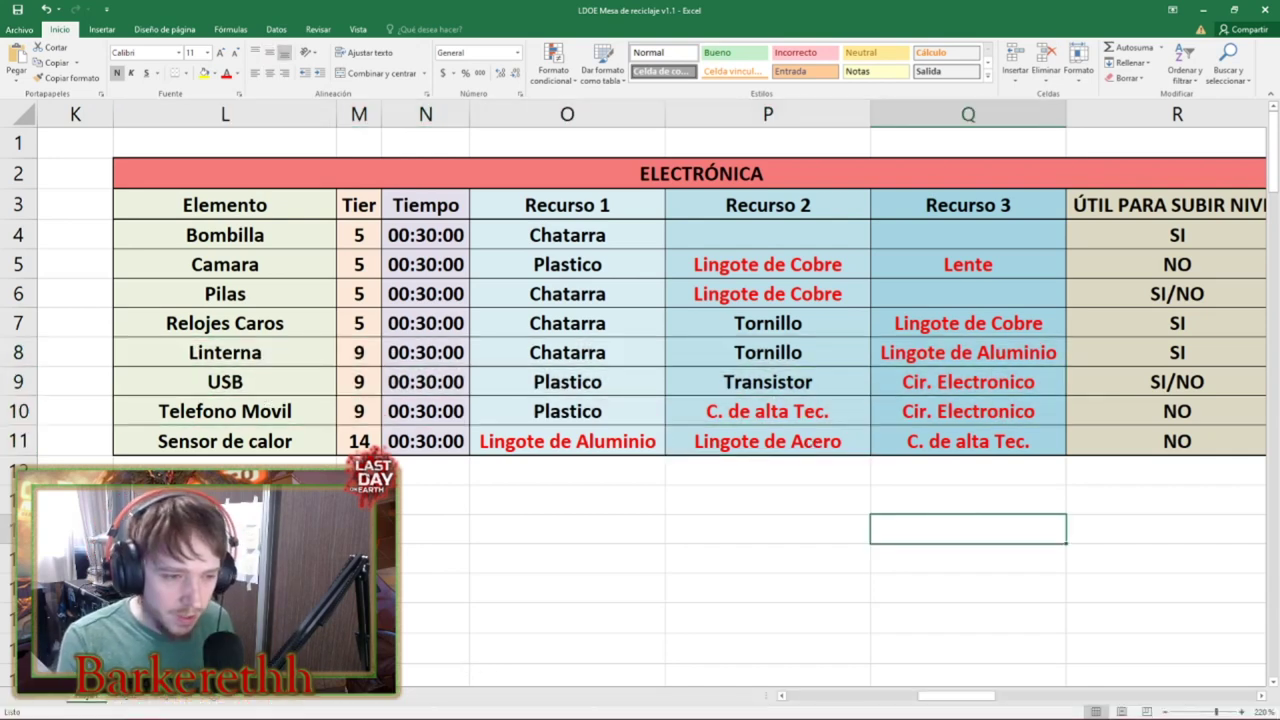
pyautogui.click(652, 521)
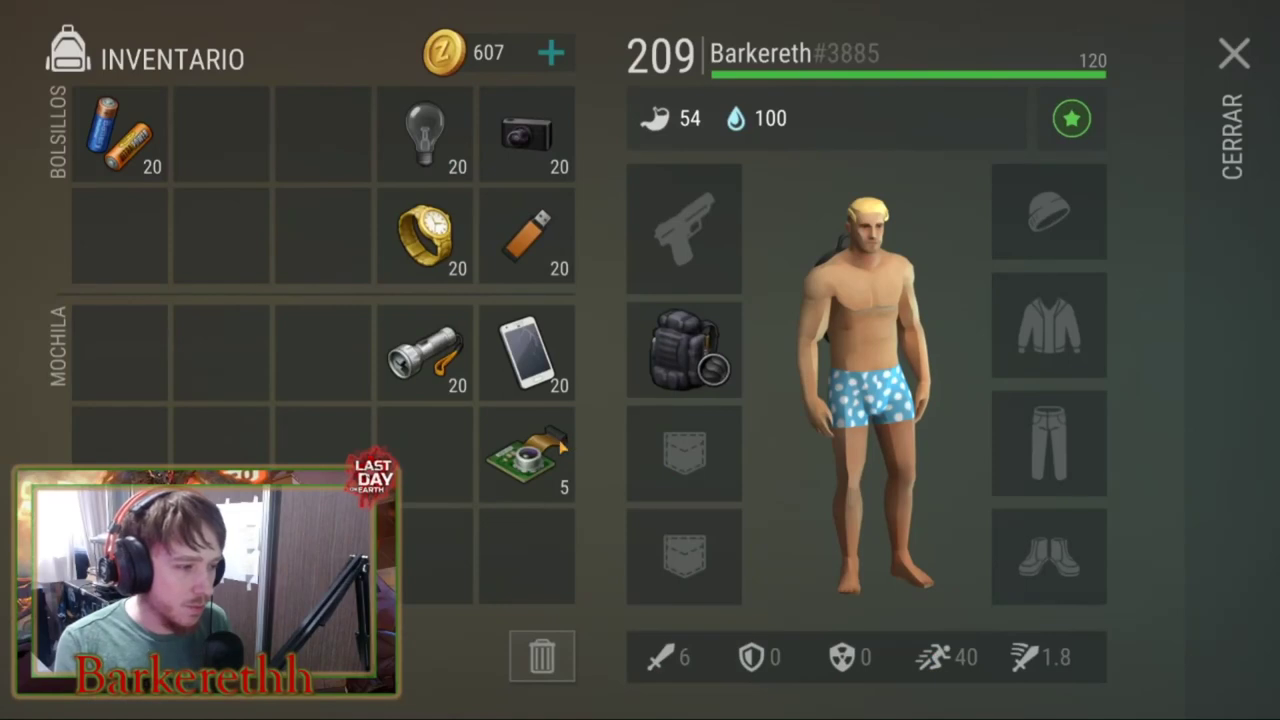
# Move the heat sensors, phones and cameras down into the lower backpack rows.
pyautogui.click(527, 455)
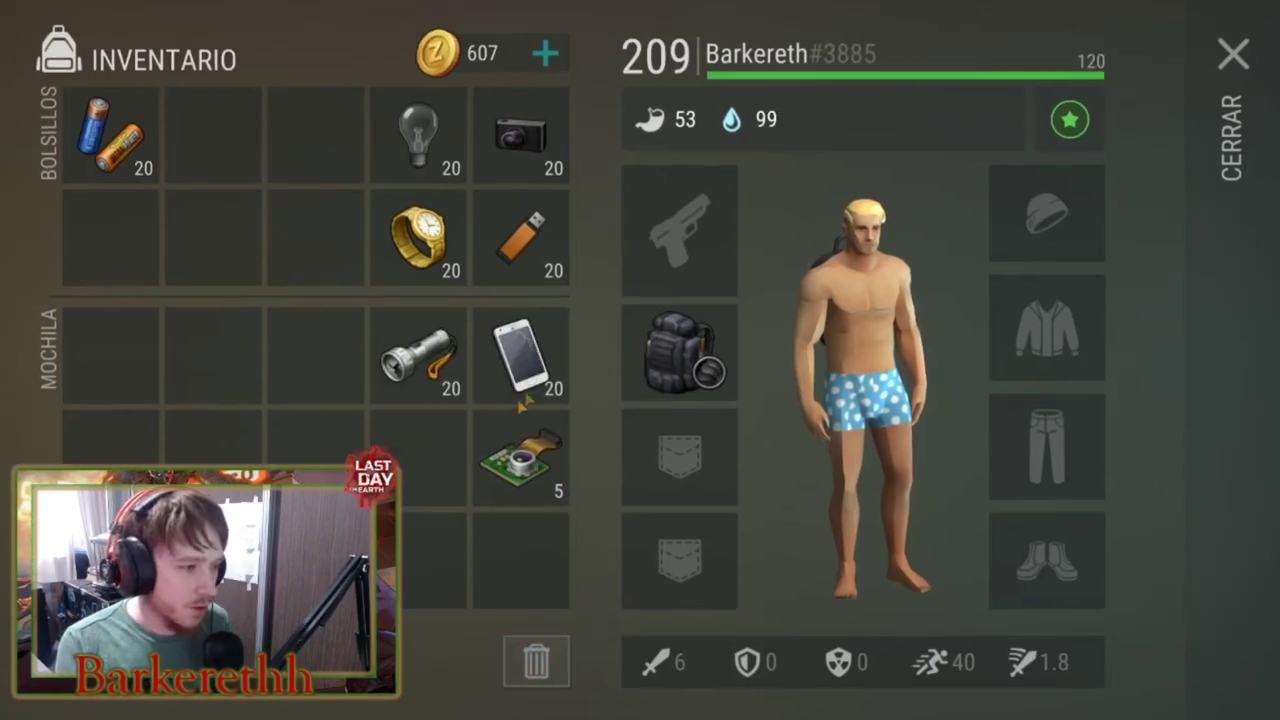
pyautogui.click(520, 400)
pyautogui.moveTo(527, 460); pyautogui.dragTo(520, 560)
pyautogui.moveTo(520, 356); pyautogui.dragTo(520, 455)
pyautogui.moveTo(550, 255); pyautogui.dragTo(520, 237)
pyautogui.moveTo(520, 135); pyautogui.dragTo(441, 556)
# Move the expensive watches to the middle of the second pocket row and the bulbs into the backpack.
pyautogui.click(531, 265)
pyautogui.moveTo(465, 253); pyautogui.dragTo(293, 262)
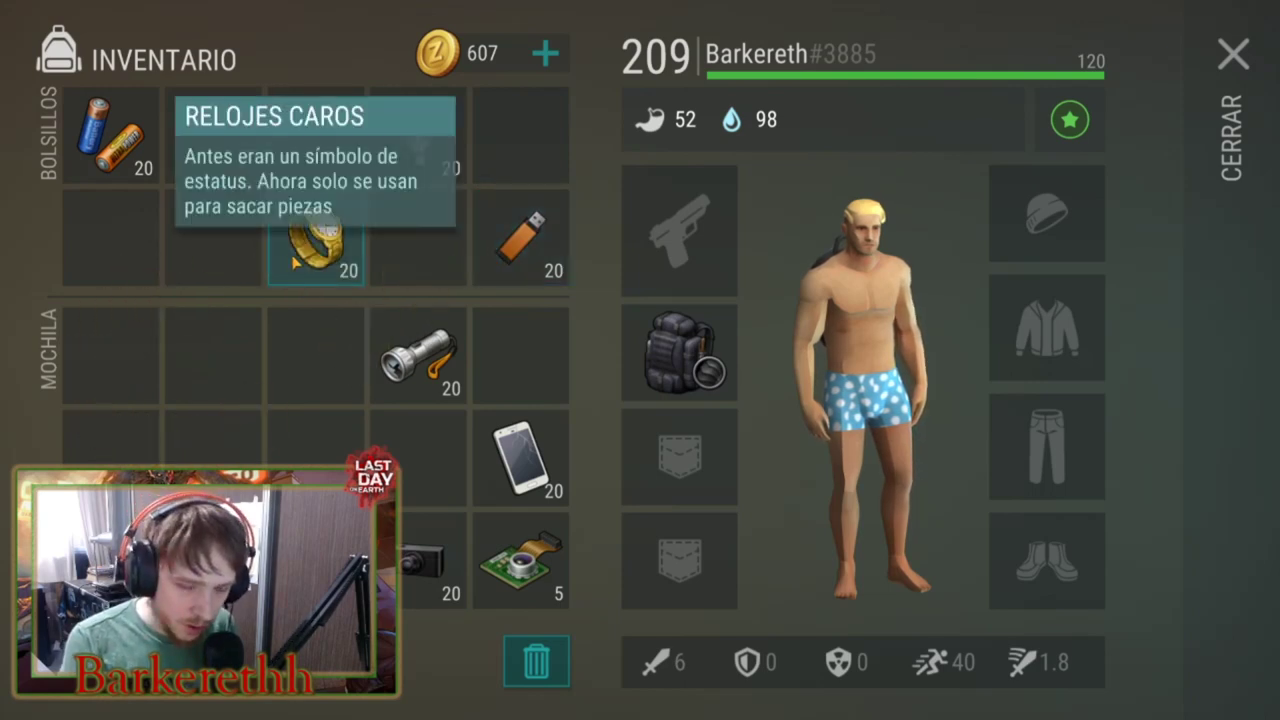
pyautogui.click(300, 262)
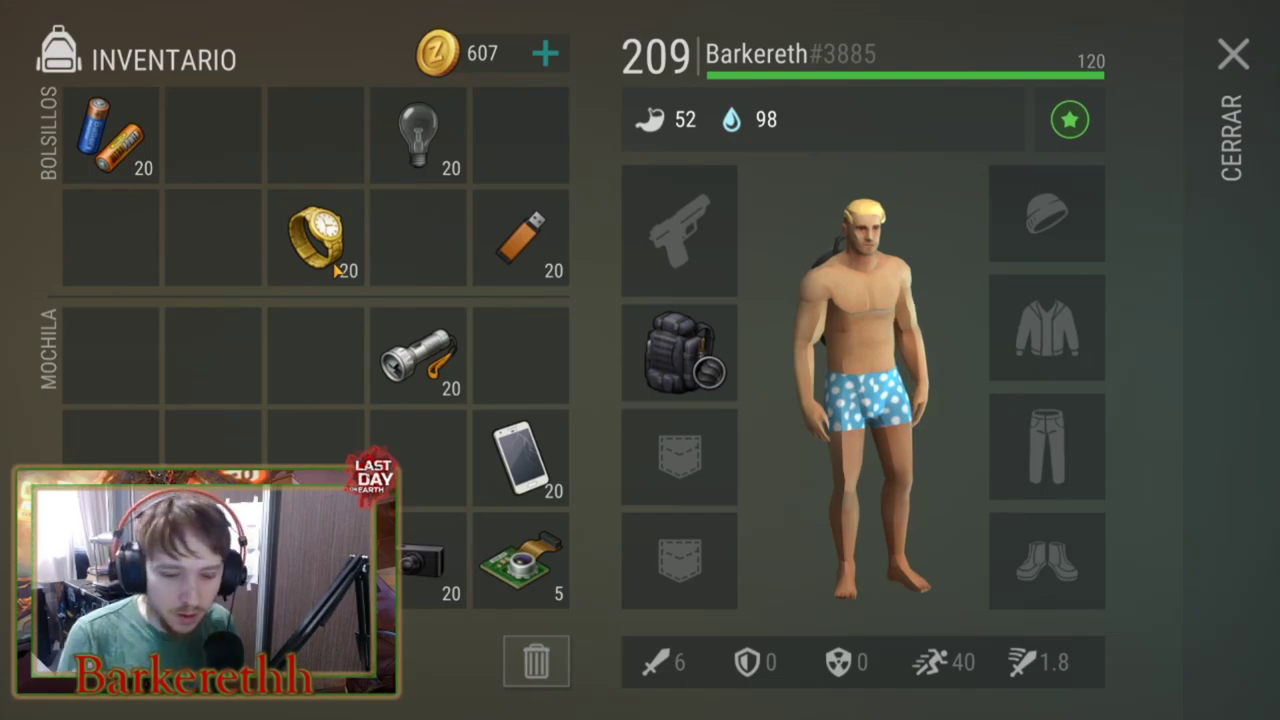
pyautogui.moveTo(420, 150); pyautogui.dragTo(108, 350)
# Open the recycler and line up the bulbs and watches beside the batteries, with the flashlights below the watches.
pyautogui.press('Escape')
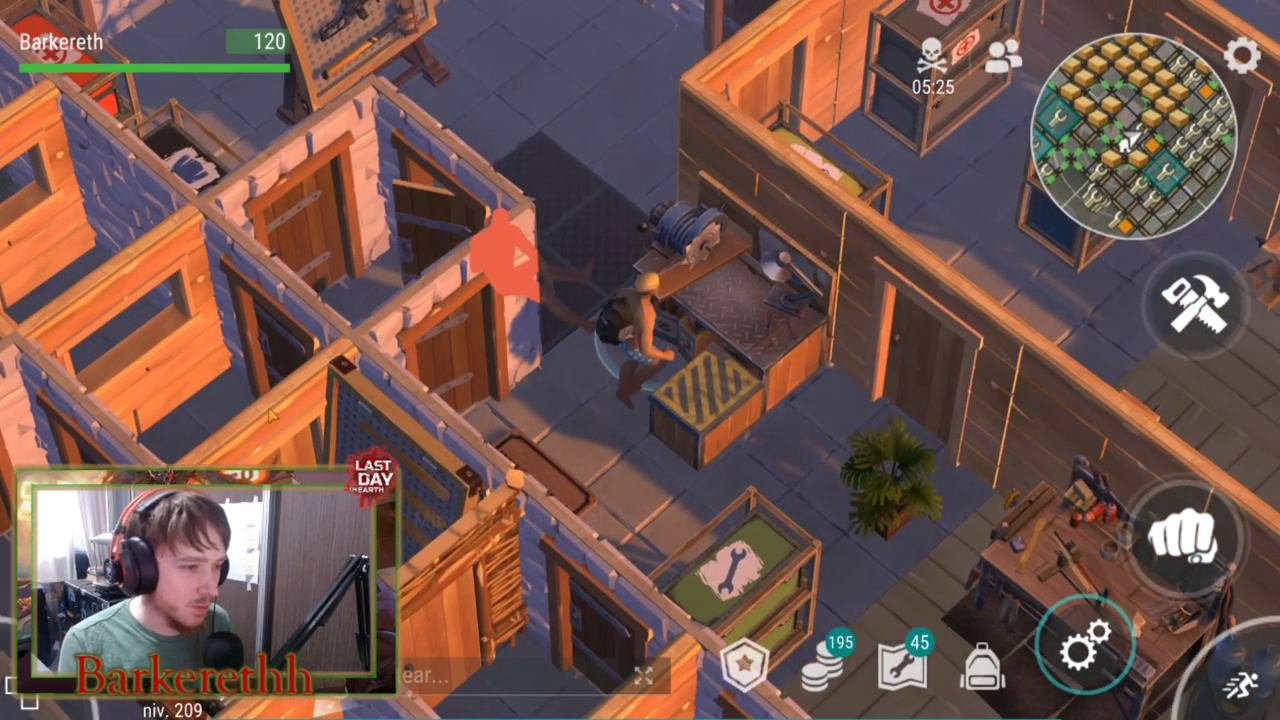
pyautogui.click(690, 235)
pyautogui.moveTo(110, 355); pyautogui.dragTo(760, 463)
pyautogui.moveTo(886, 200); pyautogui.dragTo(316, 355)
pyautogui.moveTo(366, 255); pyautogui.dragTo(318, 140)
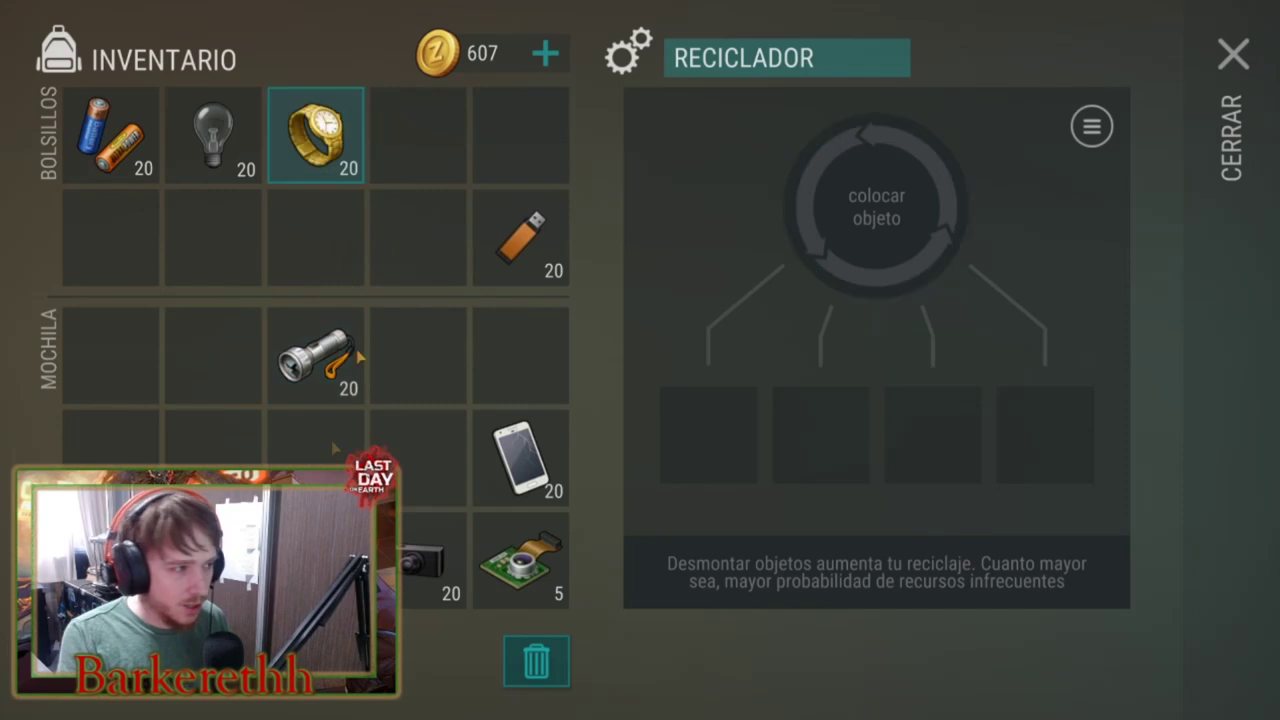
# Place the USB sticks and phones in the first pocket row, with the cameras and heat sensors below the phones.
pyautogui.moveTo(518, 242); pyautogui.dragTo(418, 135)
pyautogui.moveTo(520, 455); pyautogui.dragTo(520, 135)
pyautogui.moveTo(420, 560); pyautogui.dragTo(520, 237)
pyautogui.moveTo(520, 560); pyautogui.dragTo(520, 355)
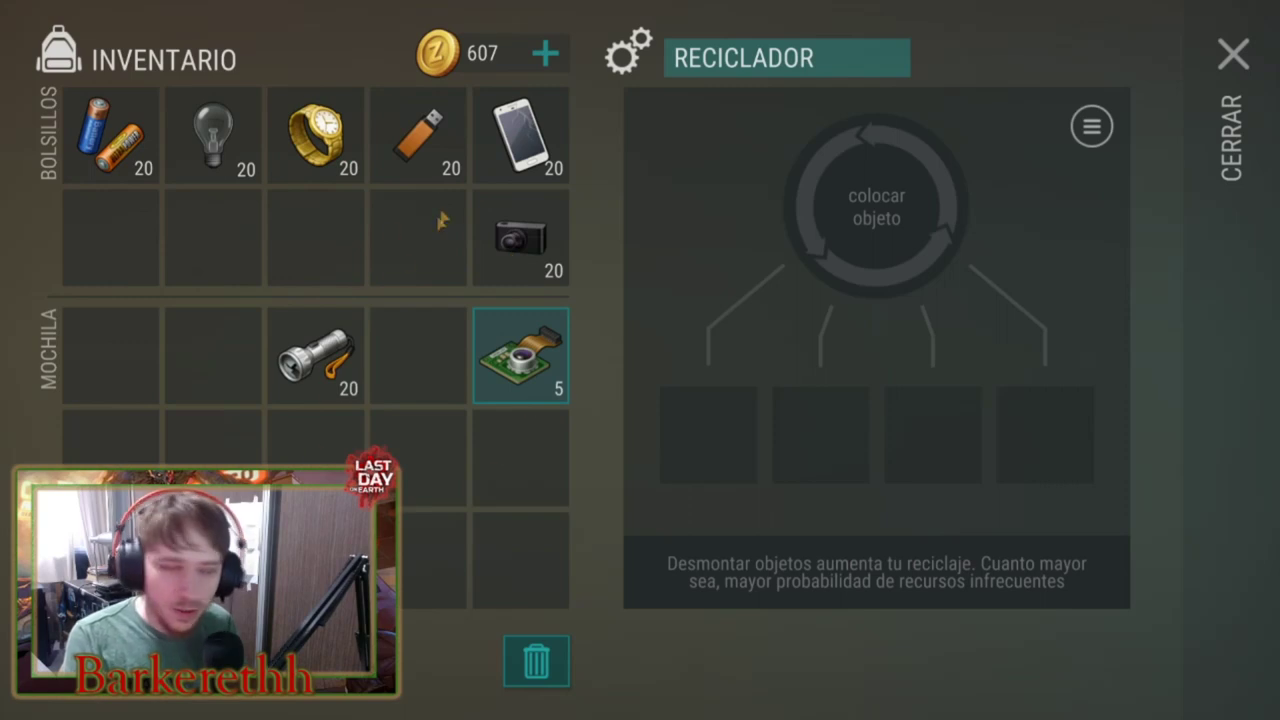
# Move the bulbs next to the flashlights in the backpack and the watches into the second pocket row.
pyautogui.moveTo(213, 135); pyautogui.dragTo(213, 356)
pyautogui.click(315, 355)
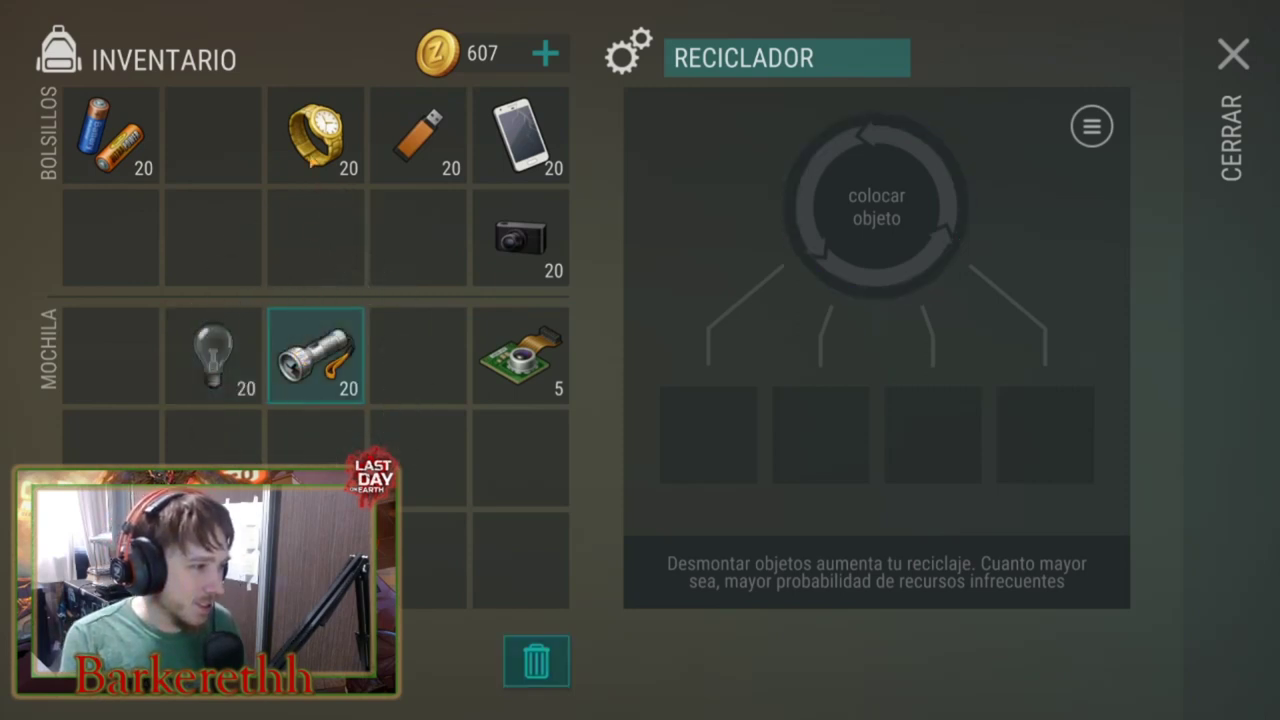
pyautogui.moveTo(315, 140); pyautogui.dragTo(298, 268)
# Put the 20 flashlights in the recycler to check their resource probabilities, and return them to the backpack.
pyautogui.moveTo(316, 322); pyautogui.dragTo(860, 240)
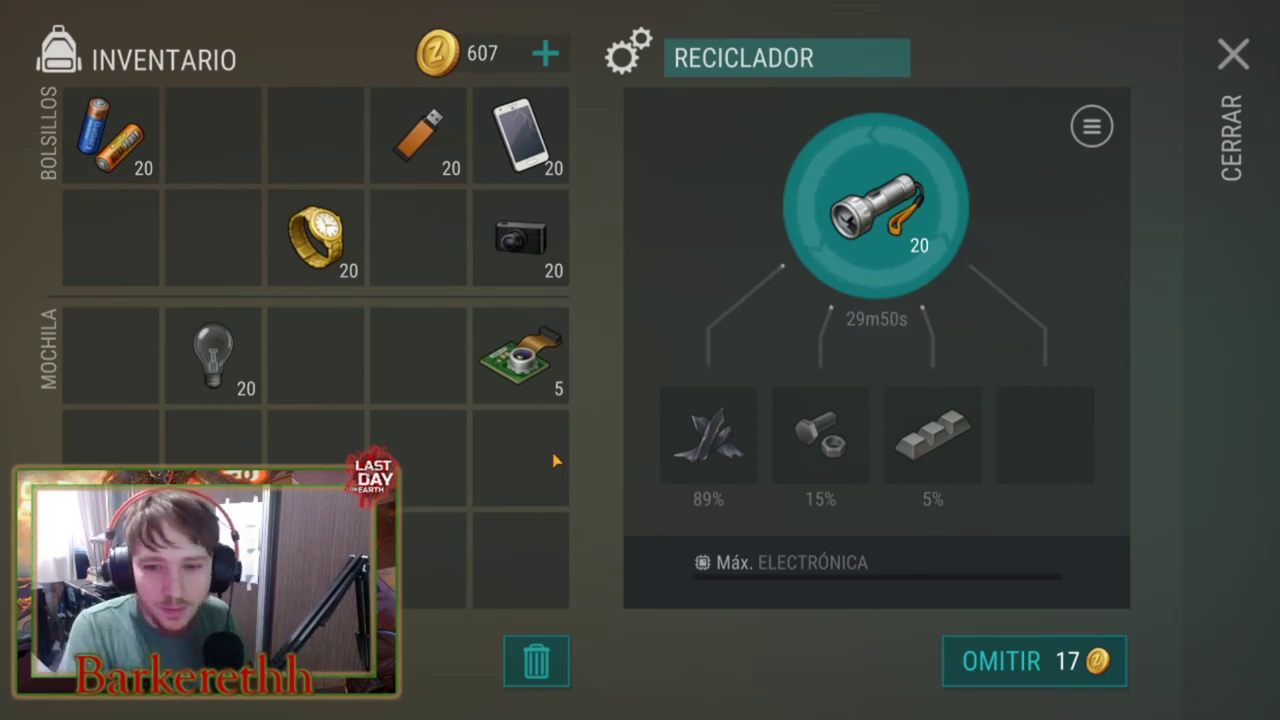
pyautogui.moveTo(826, 238); pyautogui.dragTo(330, 365)
pyautogui.click(490, 385)
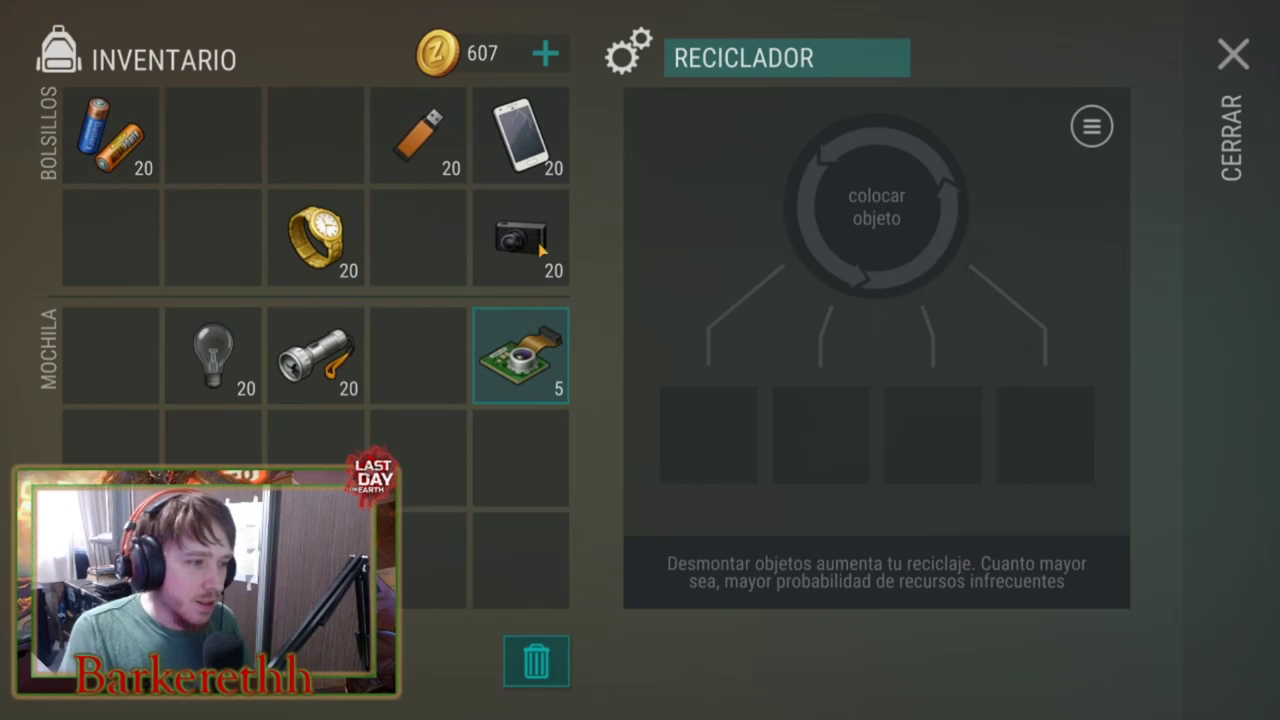
pyautogui.click(535, 282)
pyautogui.click(316, 355)
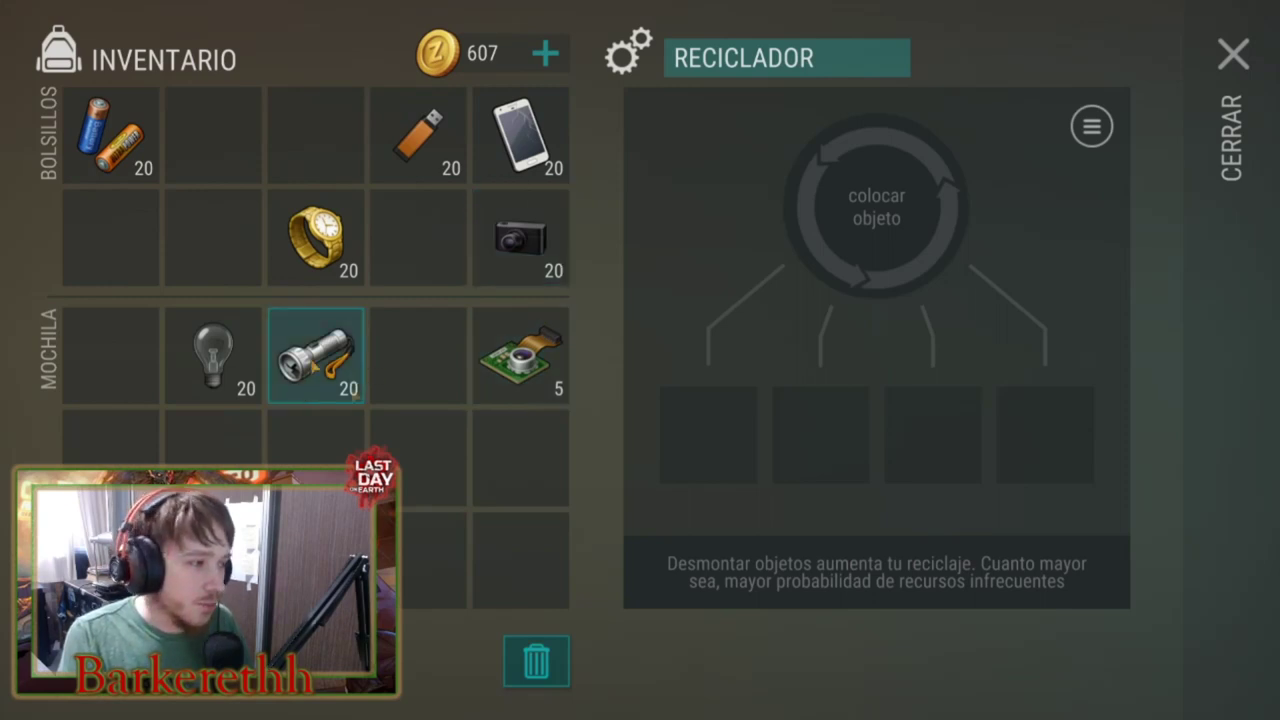
# Swap the flashlights and bulbs in the backpack by way of the recycler slot.
pyautogui.moveTo(316, 355); pyautogui.dragTo(876, 205)
pyautogui.moveTo(213, 355); pyautogui.dragTo(316, 355)
pyautogui.click(880, 215)
pyautogui.click(885, 230)
# Put the 20 expensive watches in the recycler to check their resource probabilities, and return them to the pockets.
pyautogui.moveTo(316, 238); pyautogui.dragTo(876, 210)
pyautogui.click(957, 453)
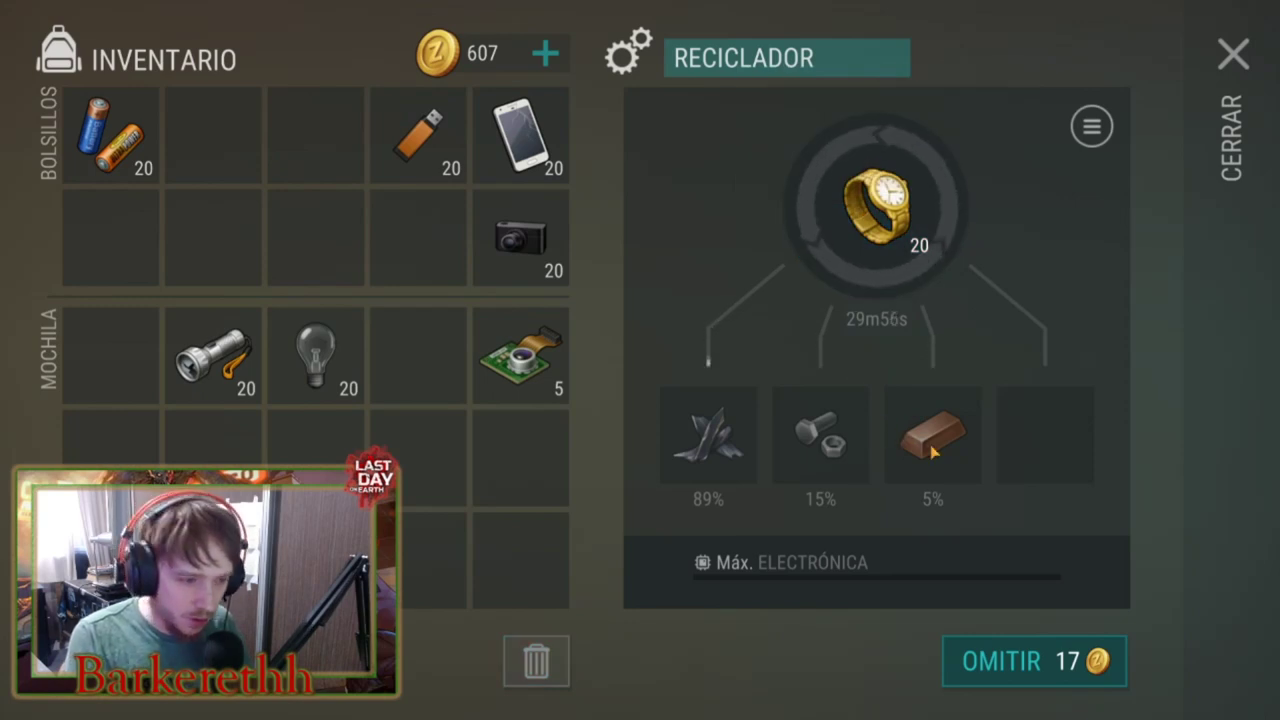
pyautogui.moveTo(897, 257); pyautogui.dragTo(316, 240)
pyautogui.moveTo(150, 152); pyautogui.dragTo(60, 203)
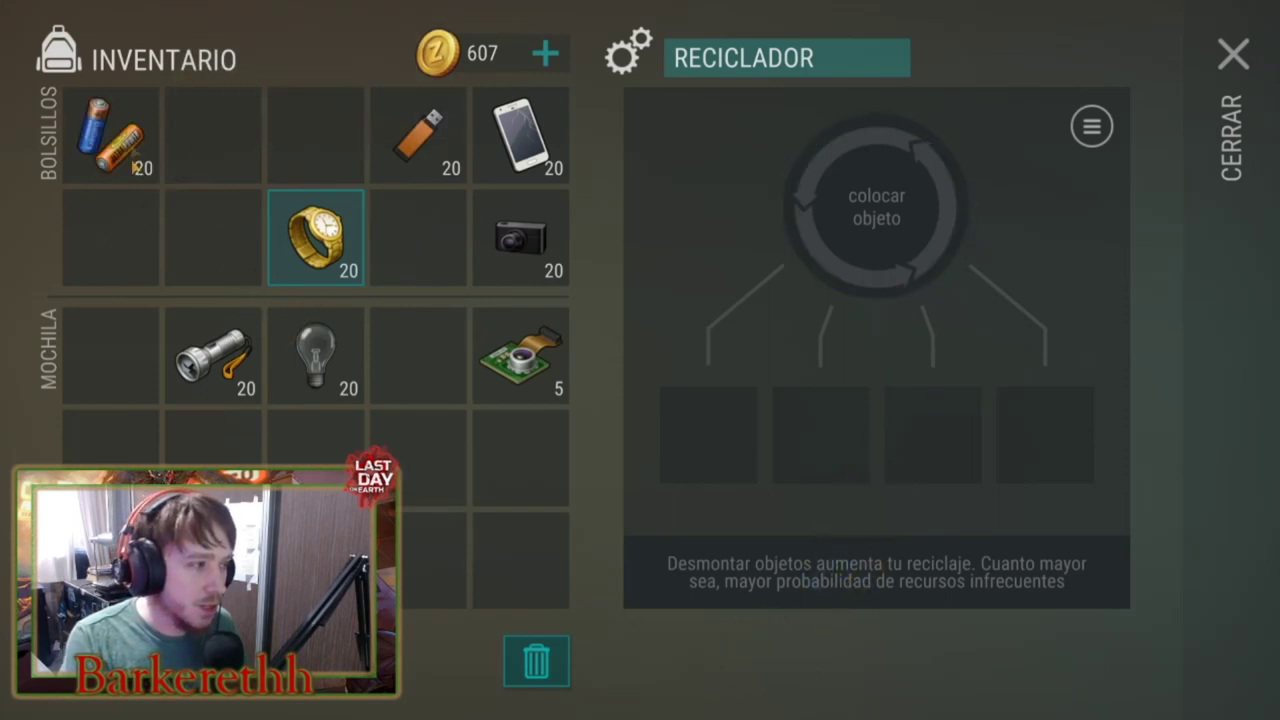